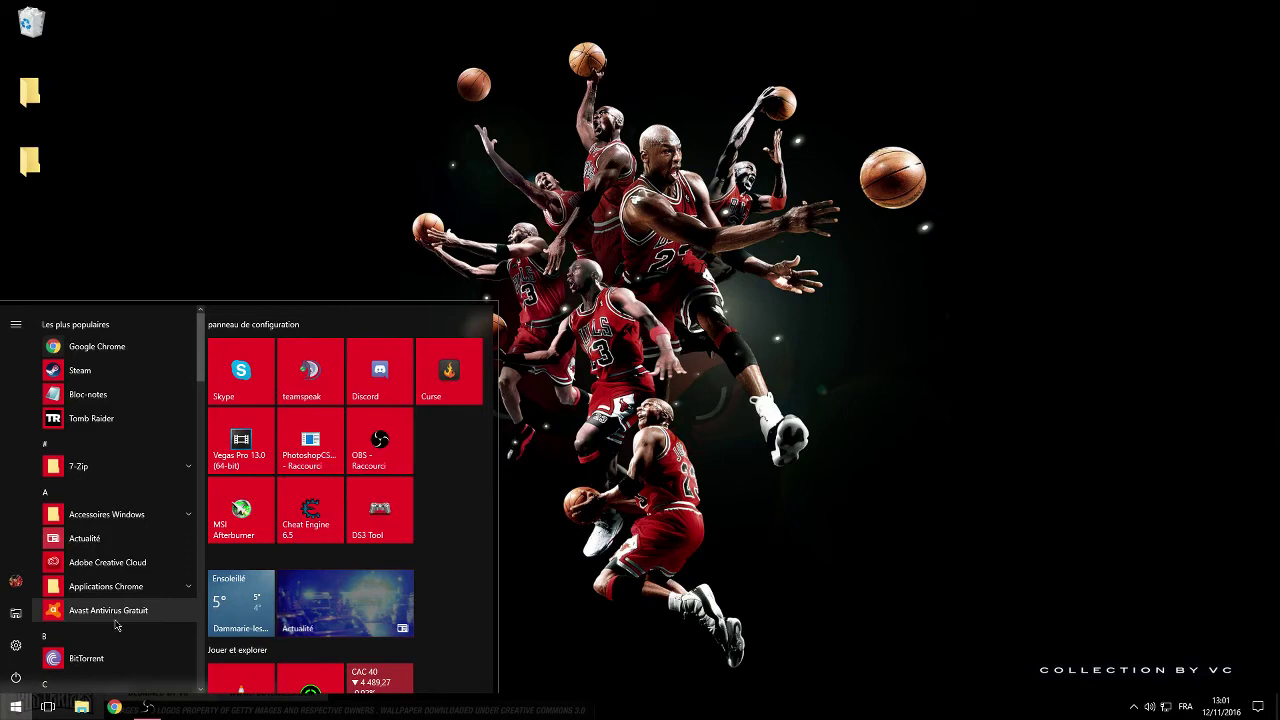
- Search Windows for "corta", review the Cortana and search settings, and close them
type("cor")
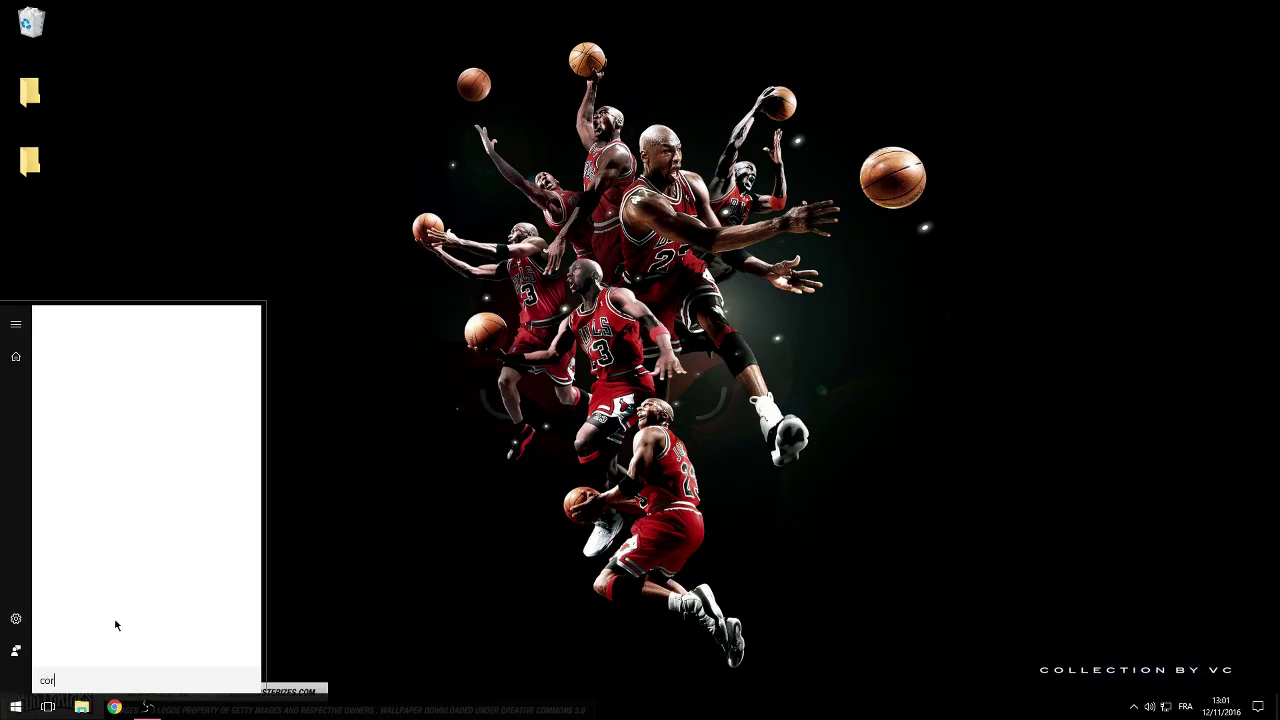
type("ta")
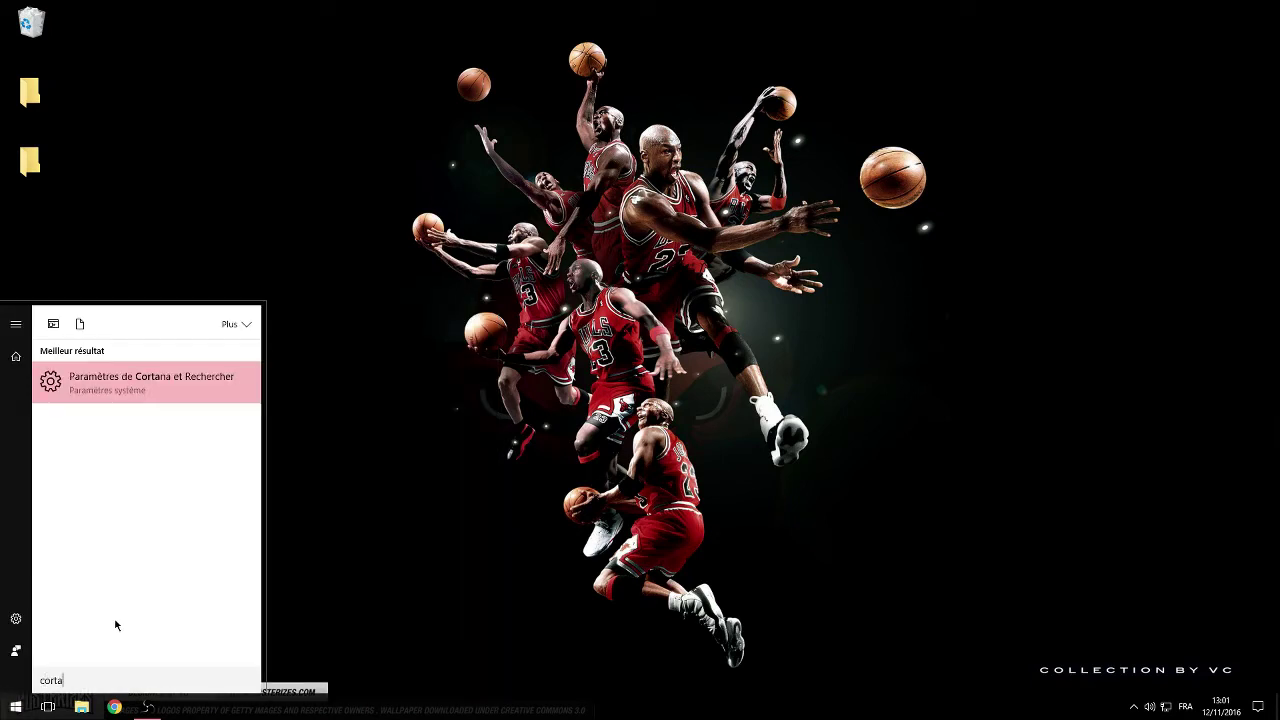
key("Return")
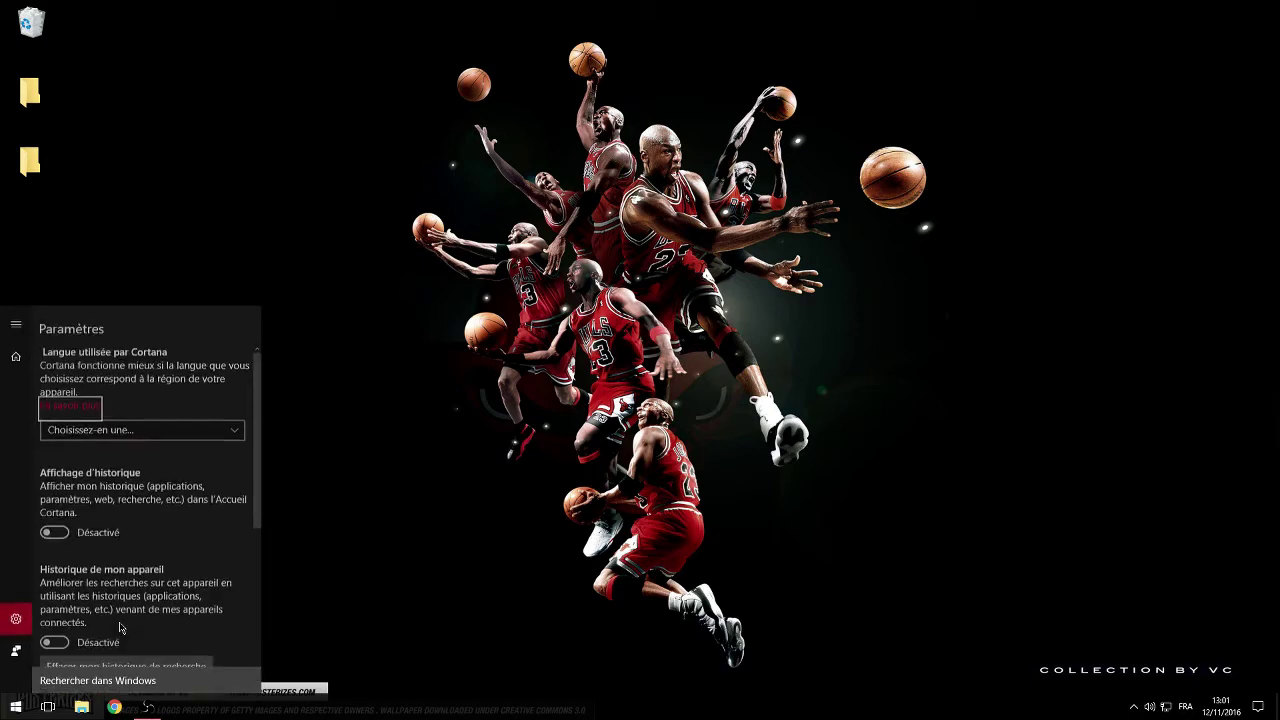
scroll(93, 541, "down", 2)
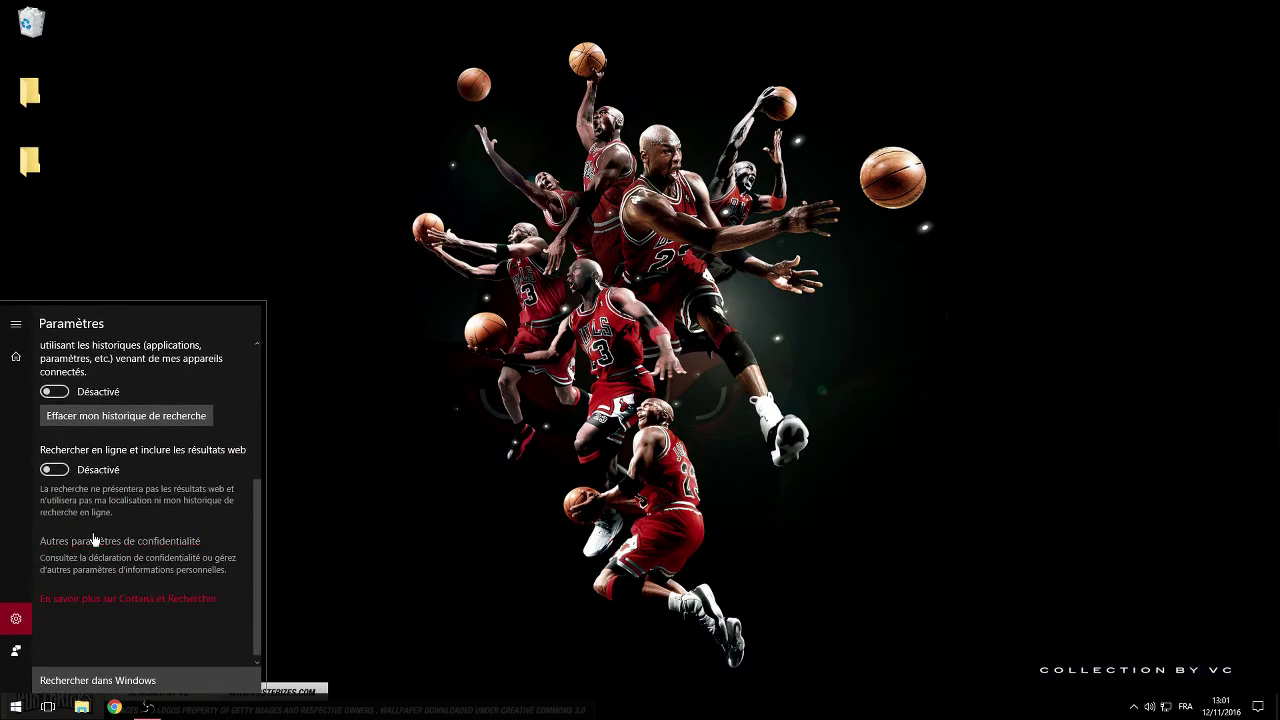
scroll(94, 534, "up", 4)
left_click(468, 507)
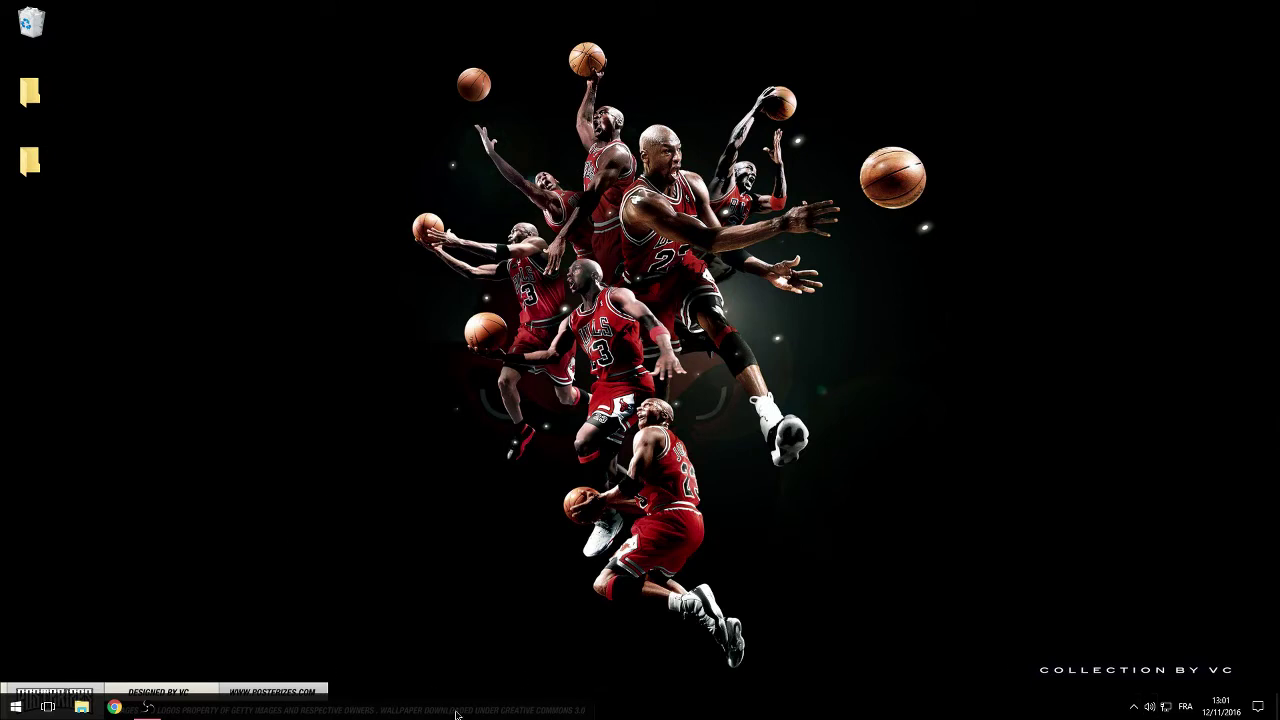
- Show the search icon on the taskbar, and switch the display to the full search box
right_click(297, 706)
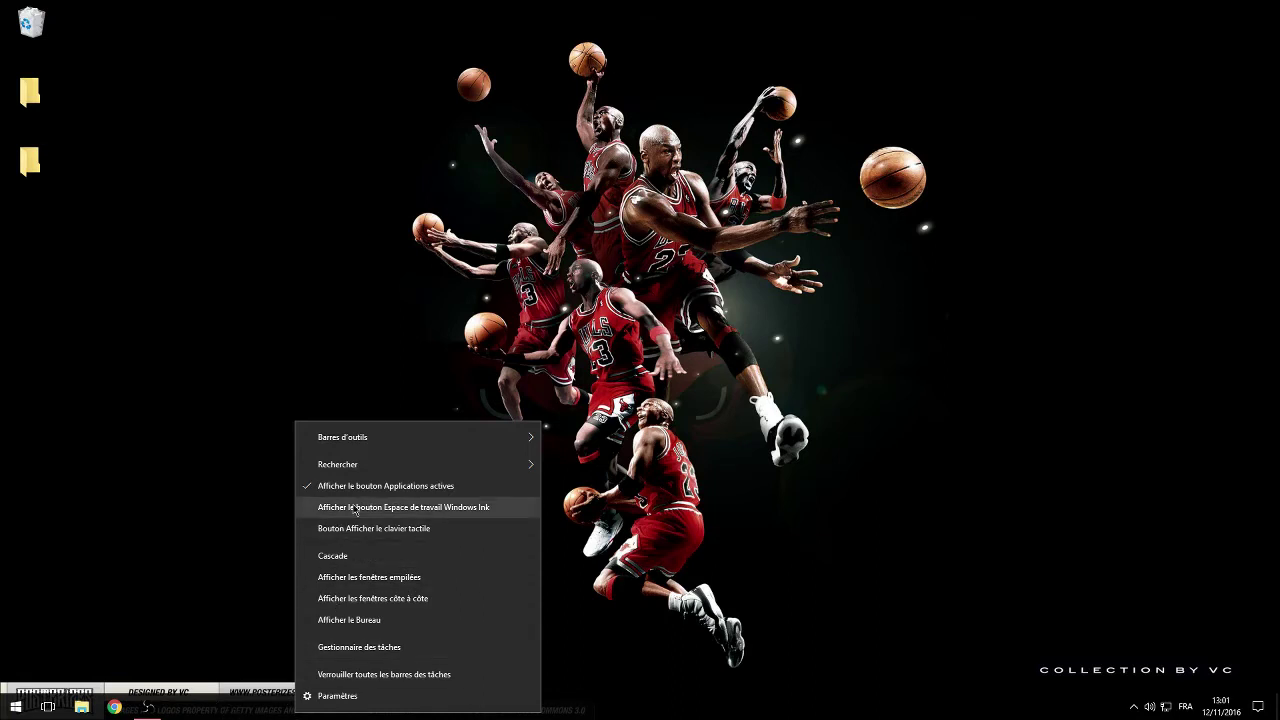
mouse_move(362, 464)
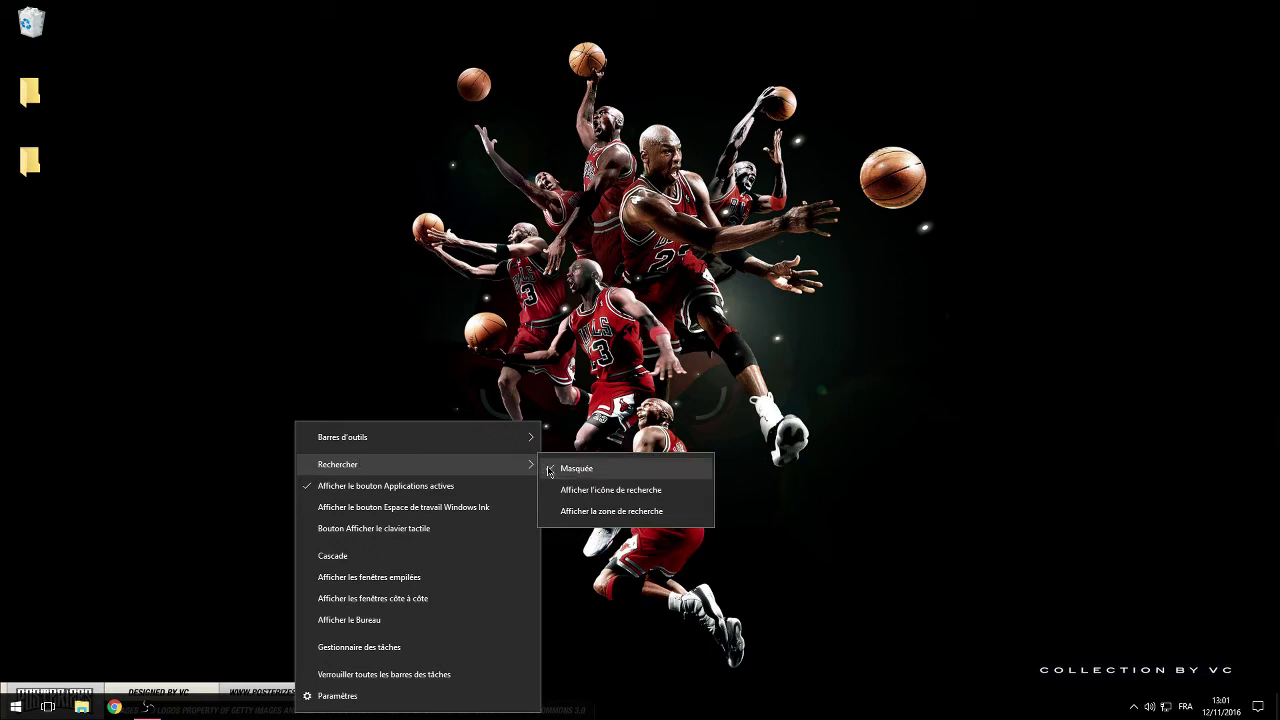
left_click(612, 490)
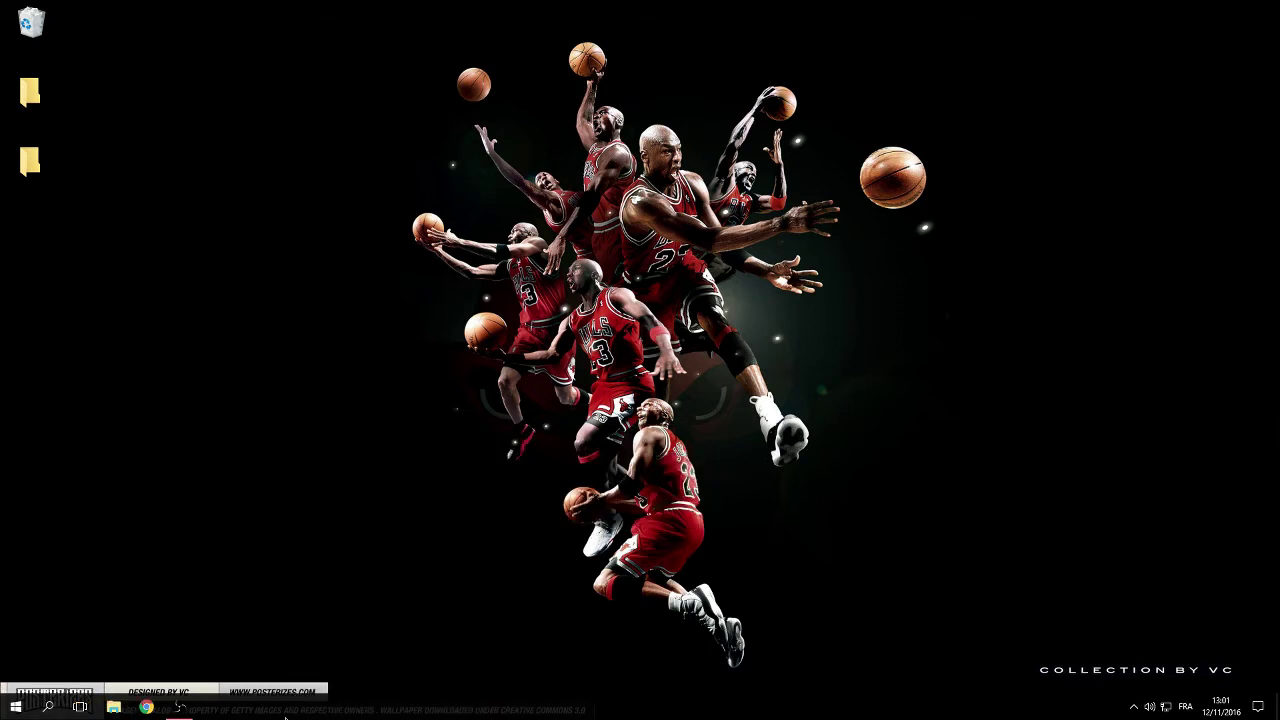
right_click(286, 707)
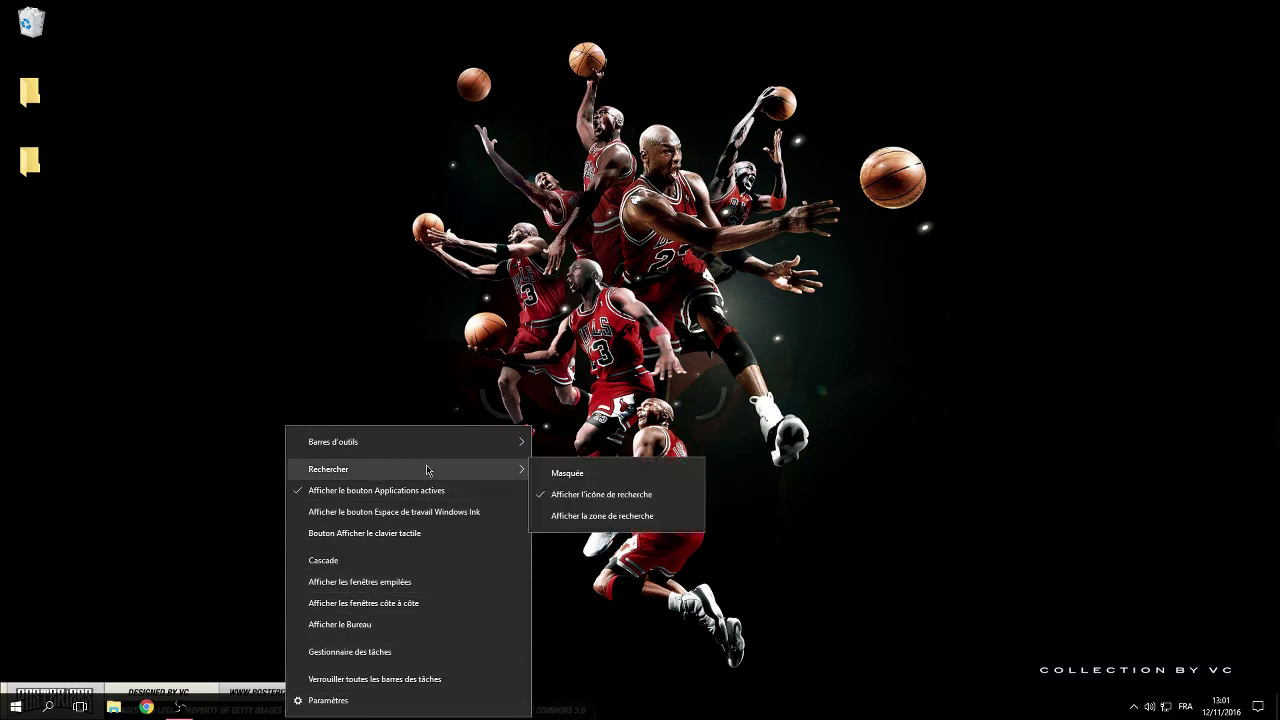
left_click(583, 514)
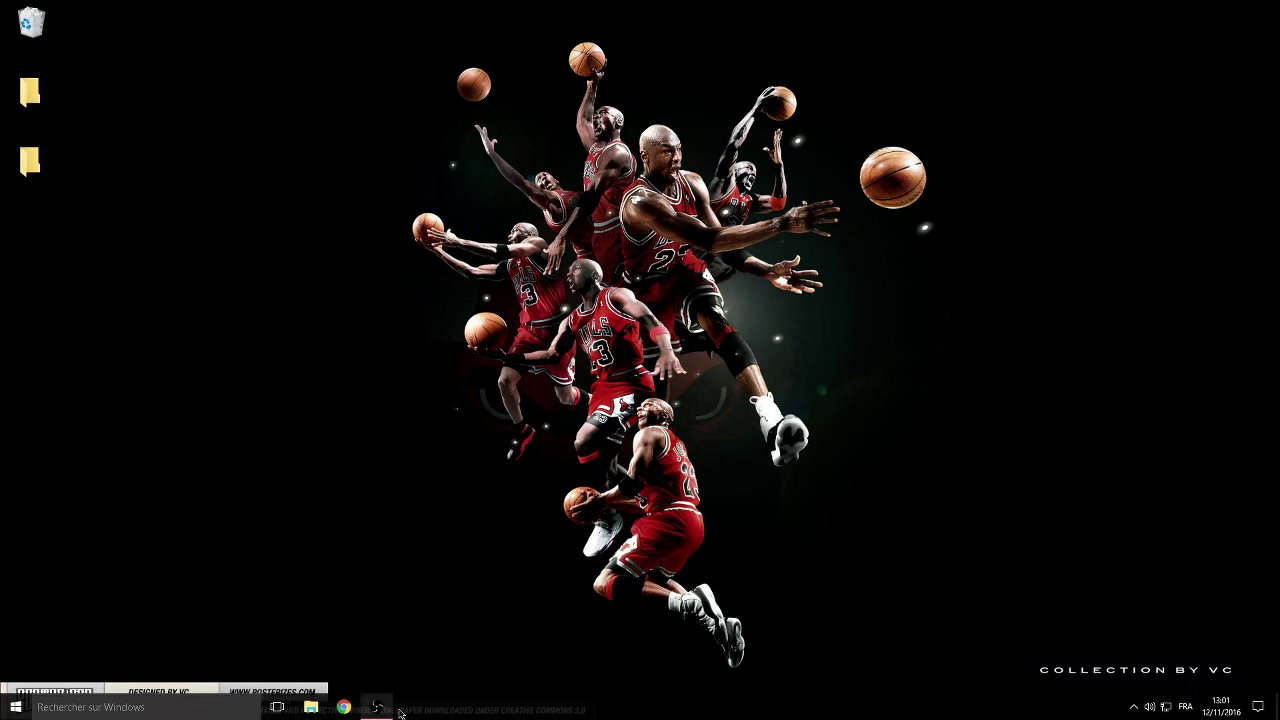
- Hide the search box from the taskbar
right_click(477, 715)
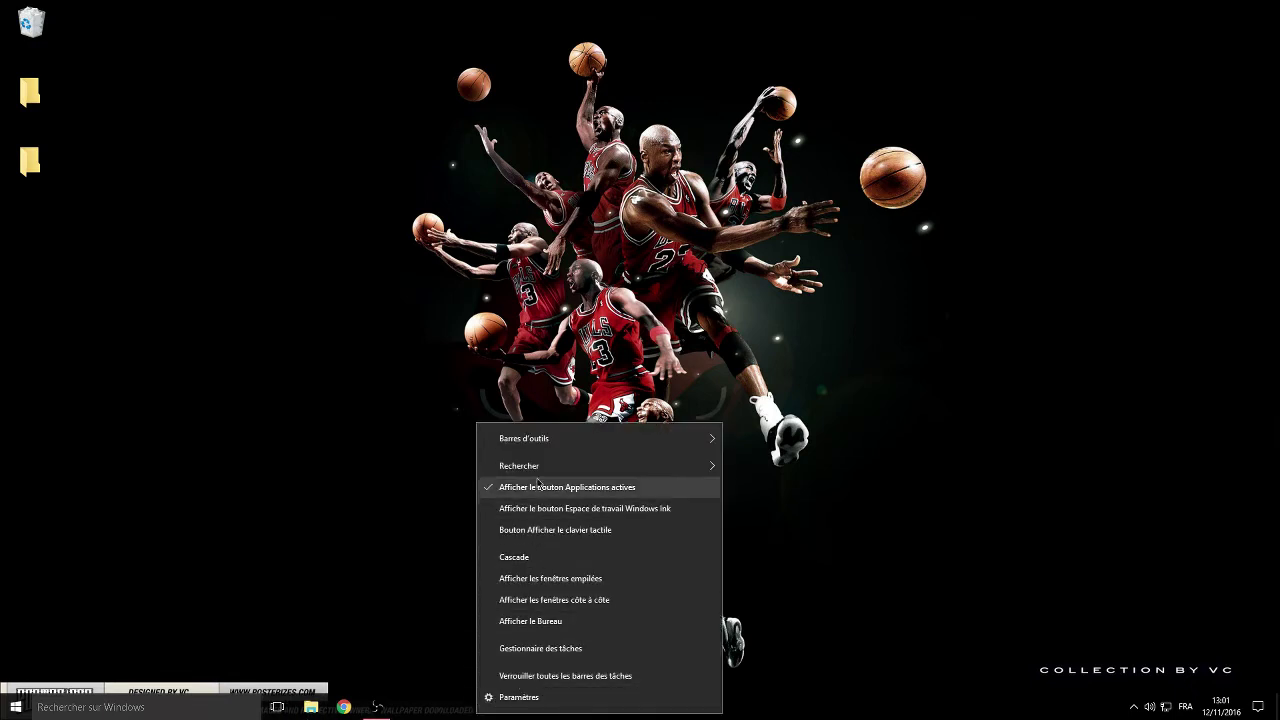
mouse_move(542, 465)
left_click(750, 470)
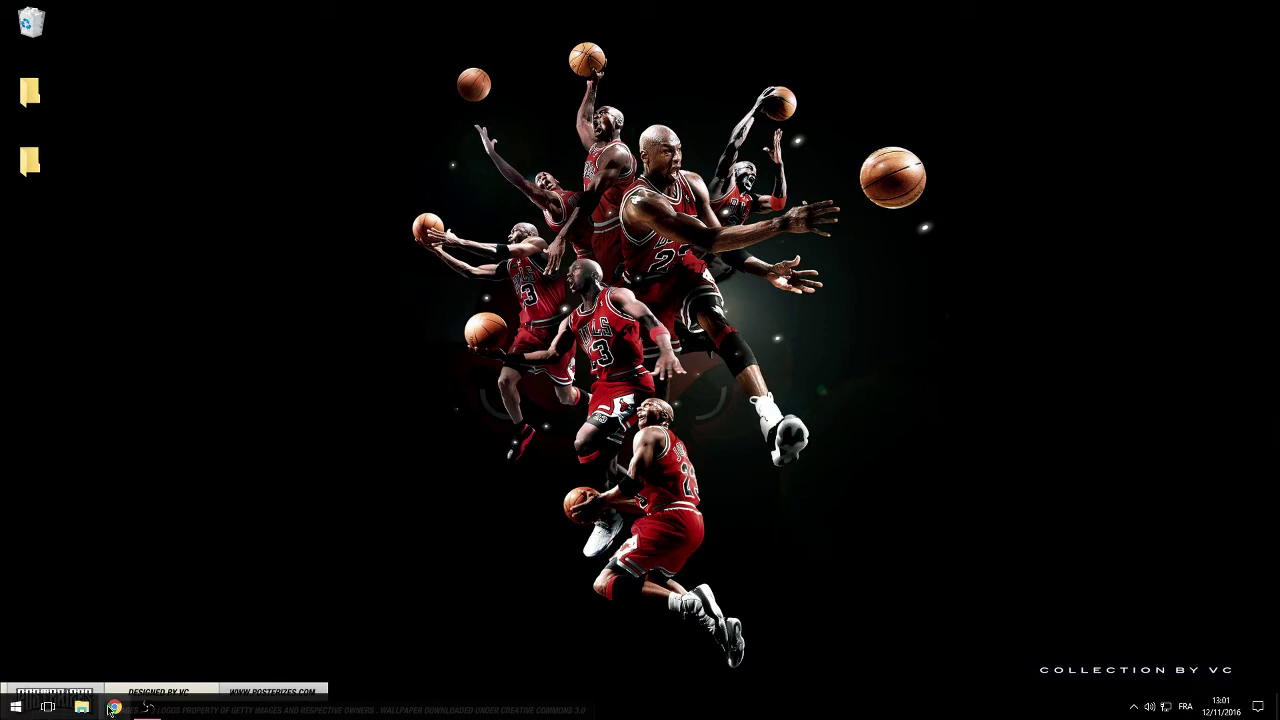
- Open CCleaner, look through its list of programs that can be uninstalled, and close it
left_click(1133, 706)
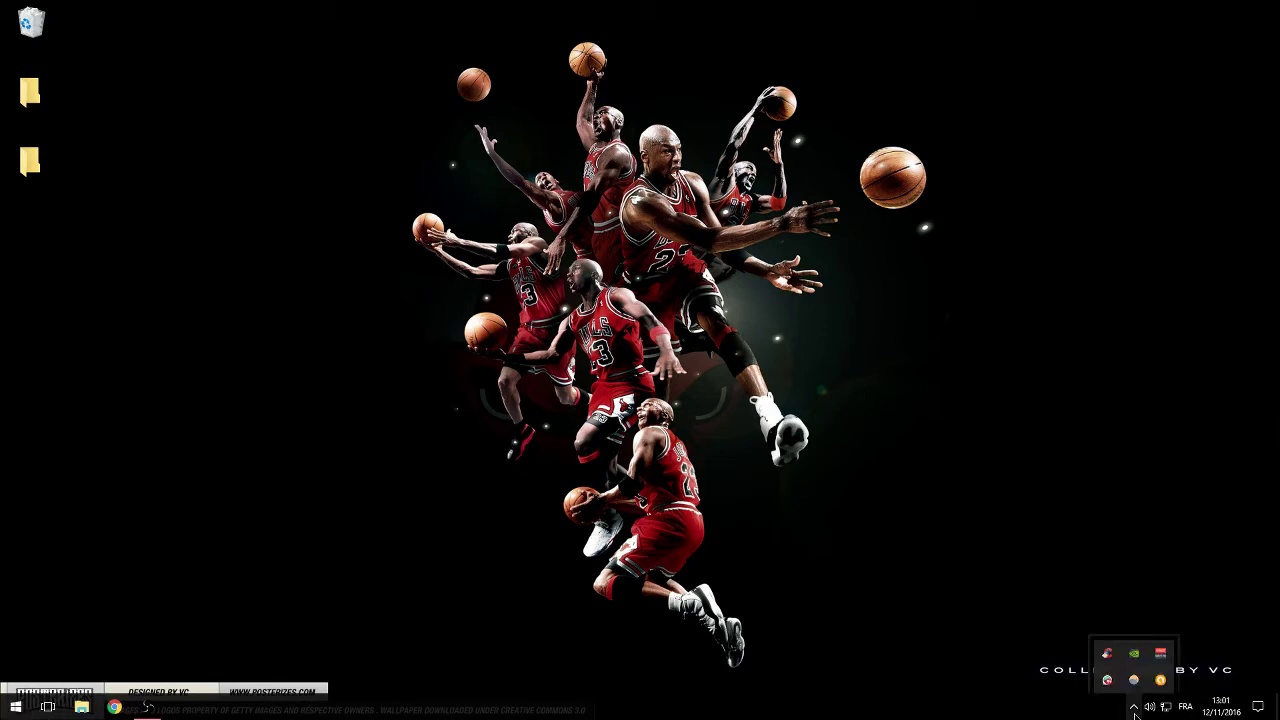
double_click(1108, 655)
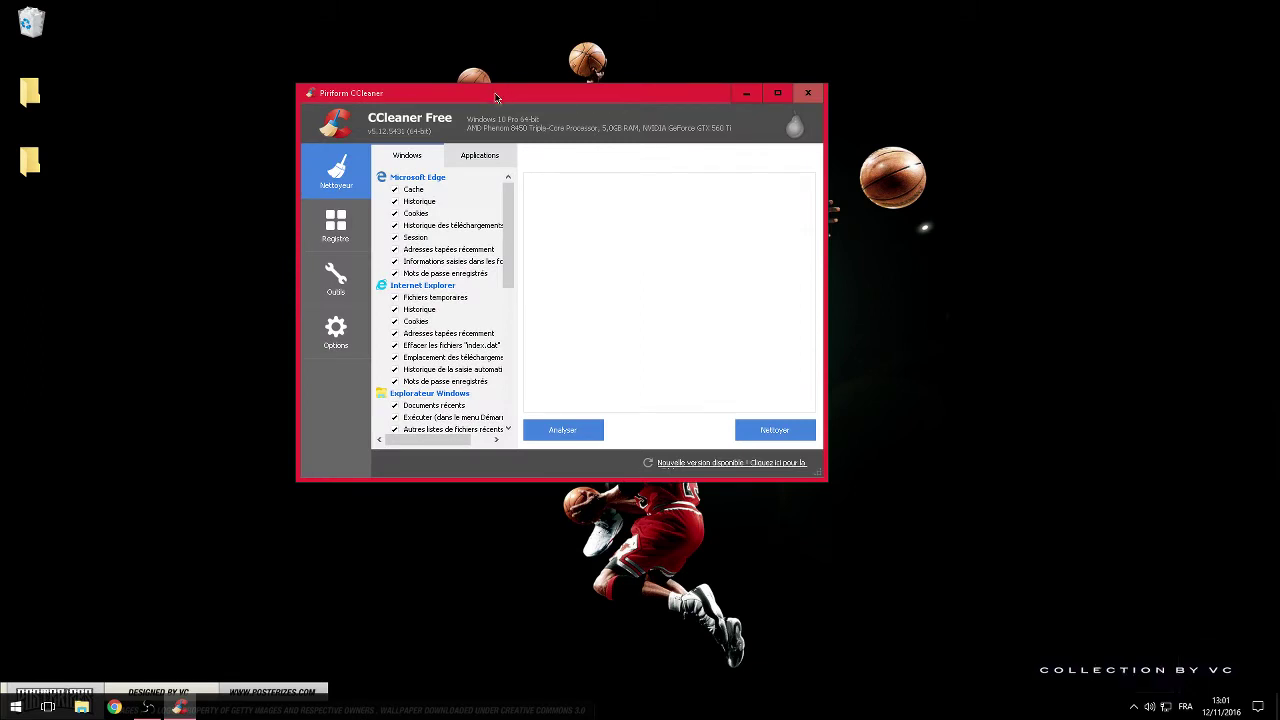
left_click(344, 274)
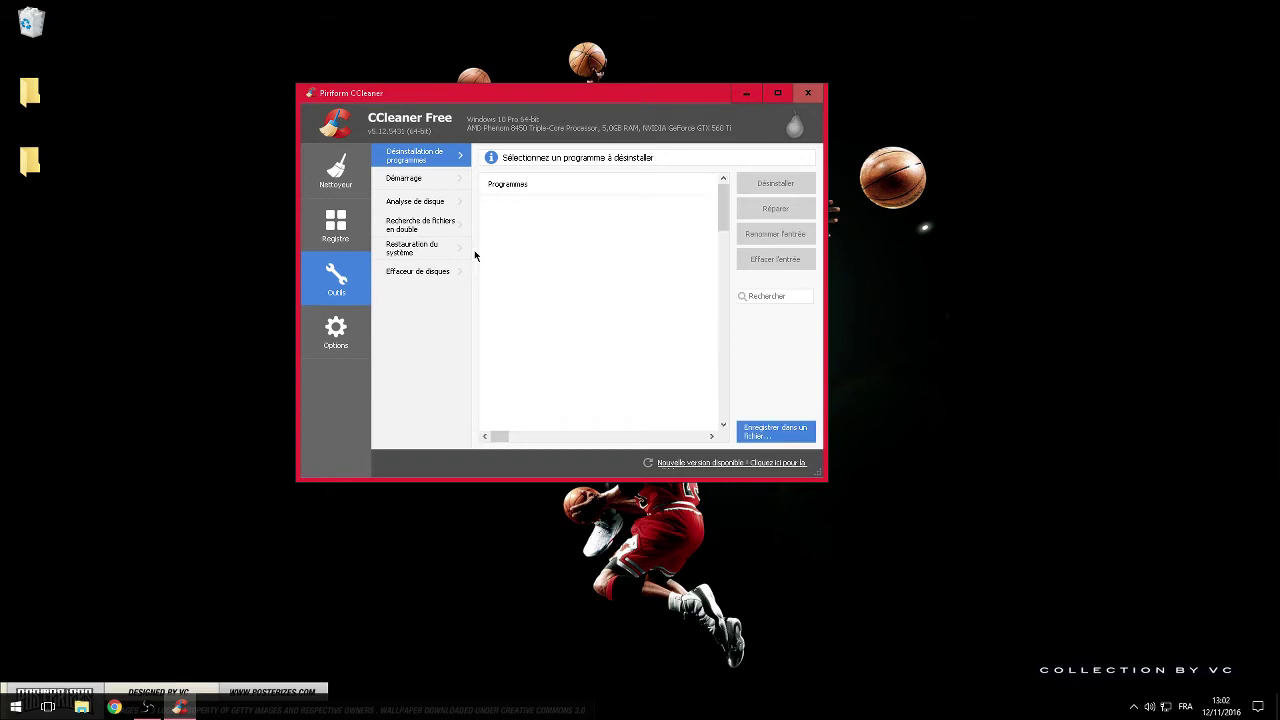
scroll(557, 324, "down", 3)
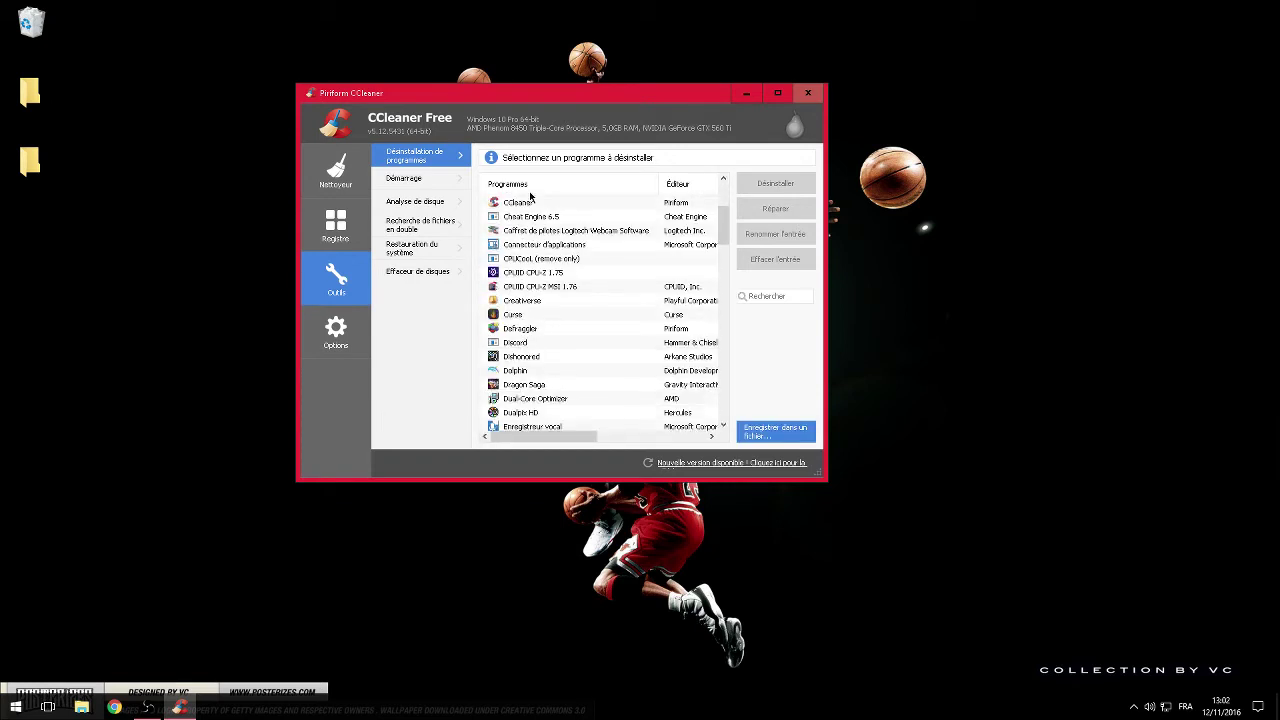
scroll(544, 371, "up", 3)
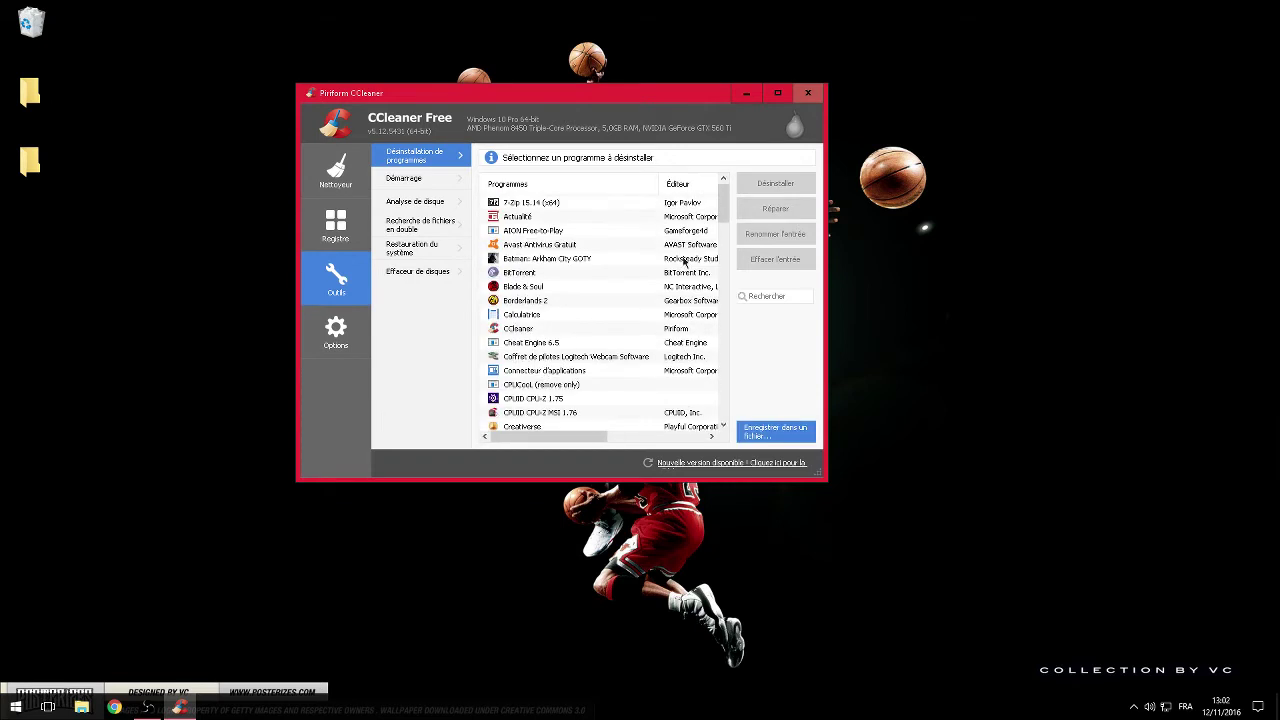
left_click(808, 93)
- Open Task Manager and find Cortana among the background processes
right_click(533, 712)
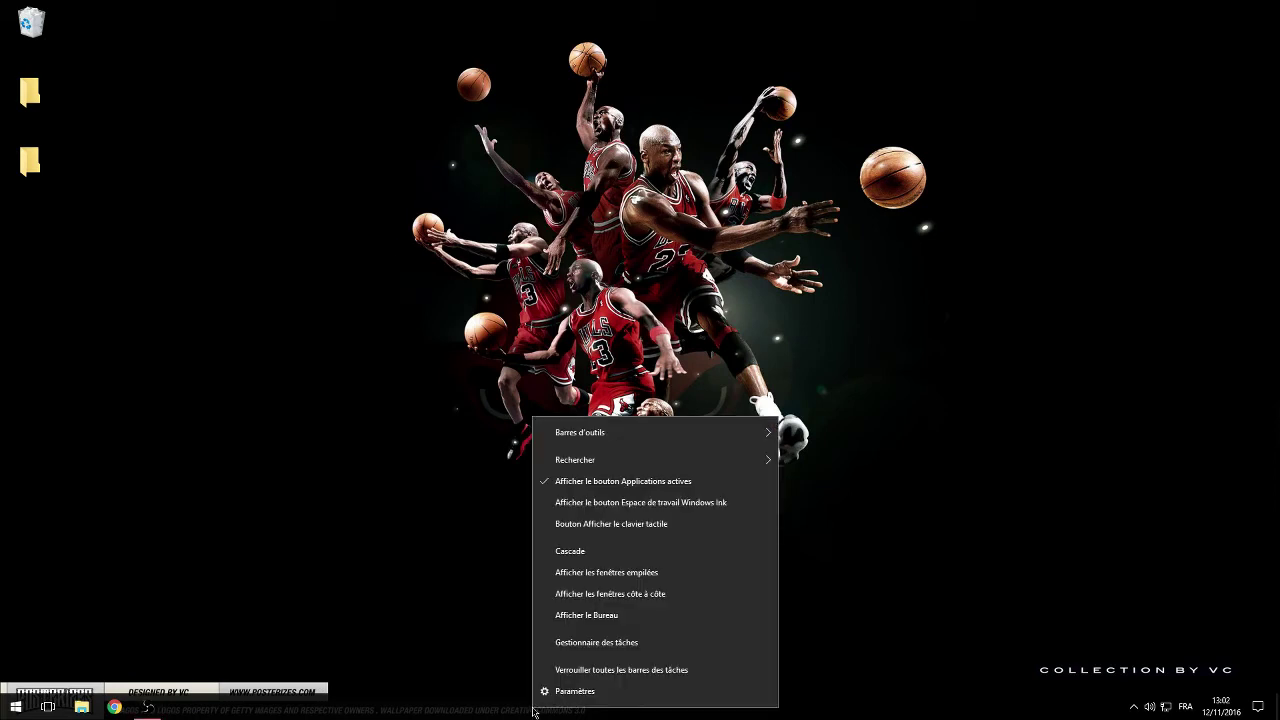
left_click(621, 646)
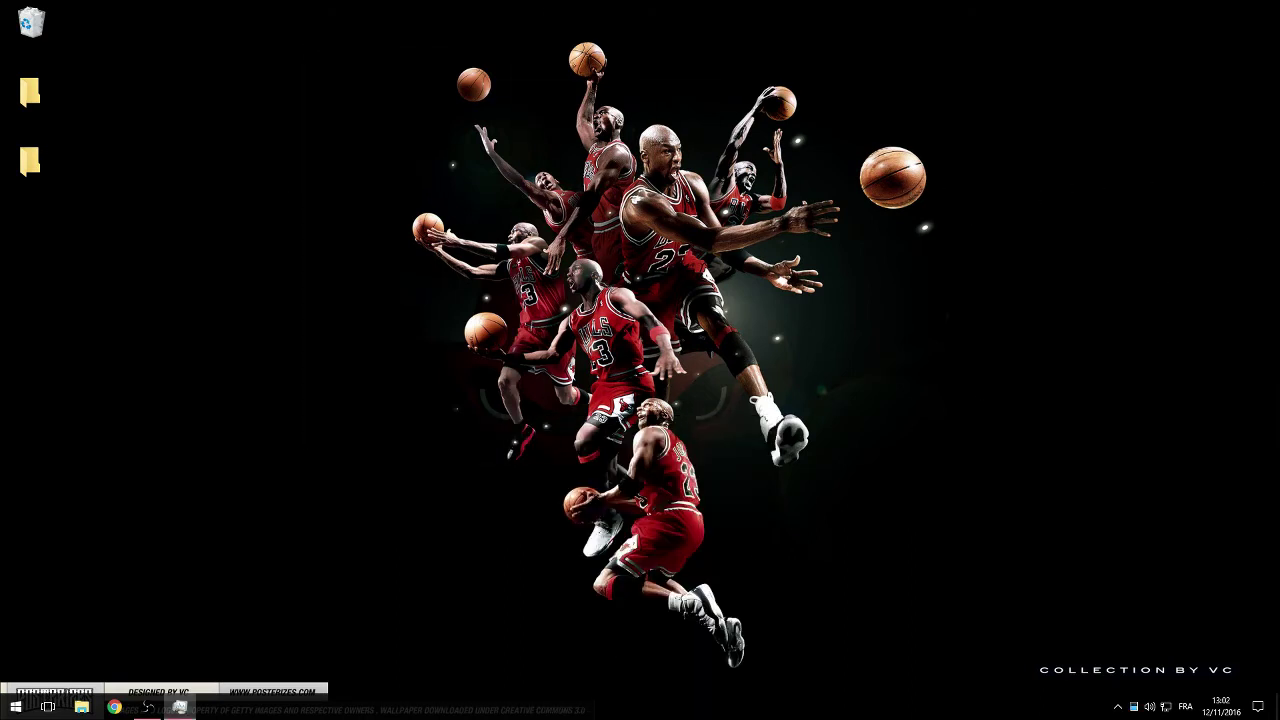
left_click_drag(1032, 89, 1011, 88)
scroll(1014, 385, "down", 1)
scroll(1014, 390, "down", 1)
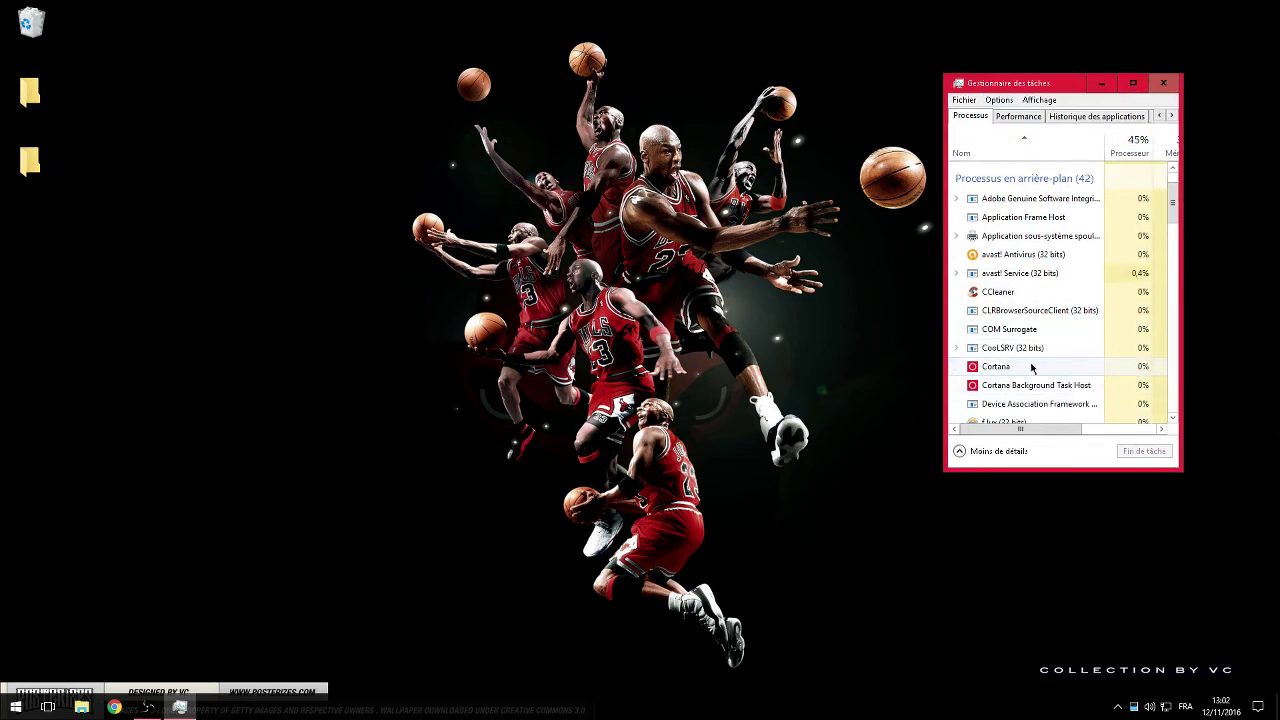
- Try to end the Cortana background process twice
right_click(978, 390)
right_click(990, 367)
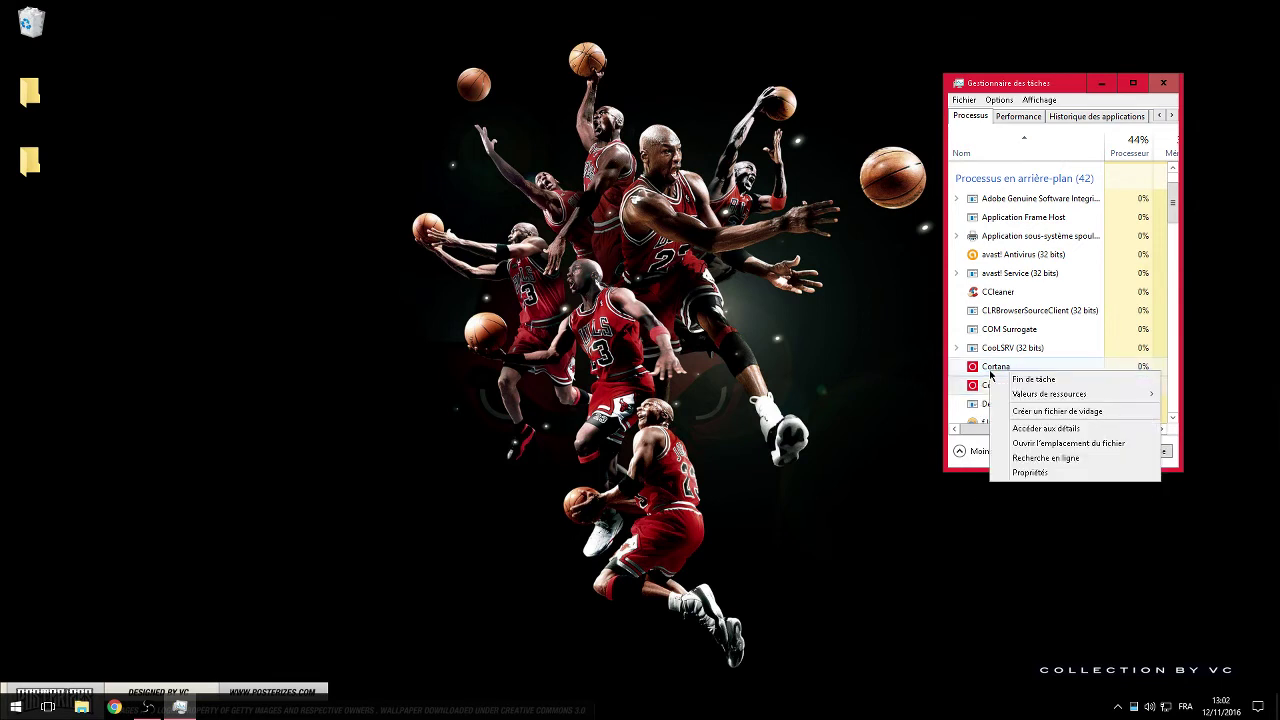
left_click(1024, 383)
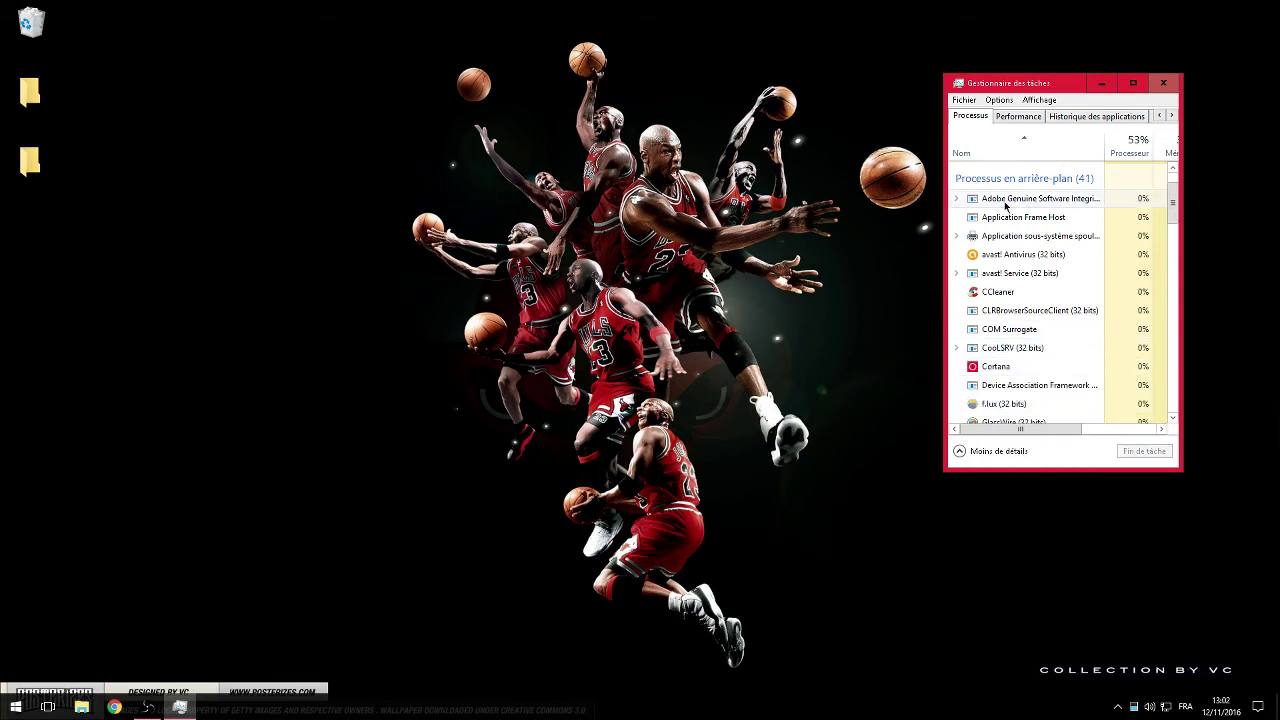
right_click(1018, 369)
left_click(1023, 372)
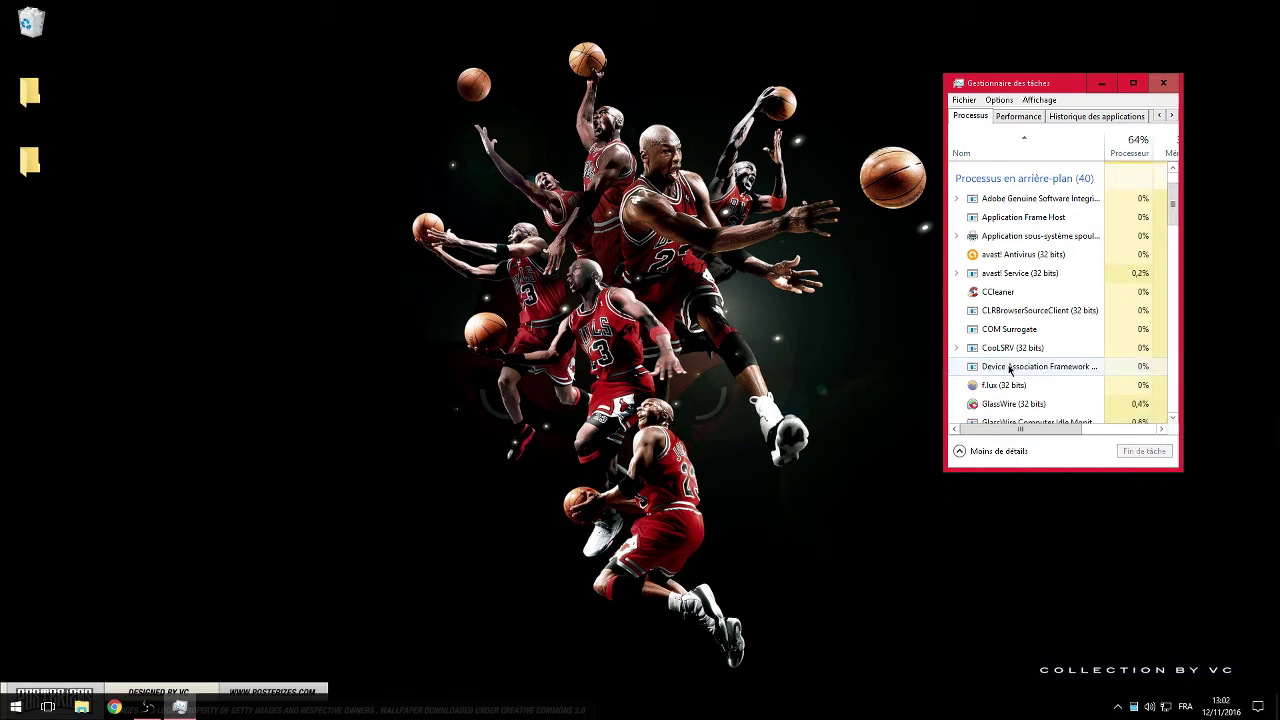
- Open the Cortana process's file location and enlarge the SystemApps folder window to full screen height
right_click(1010, 368)
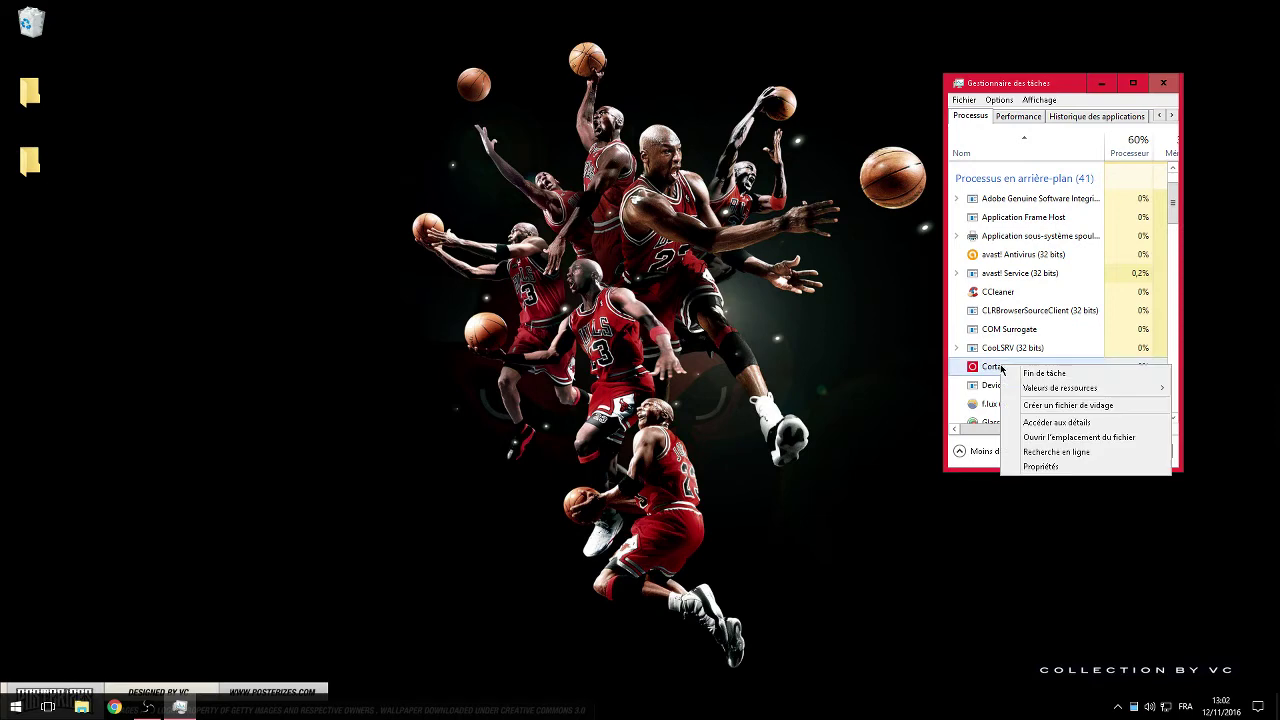
left_click(1067, 436)
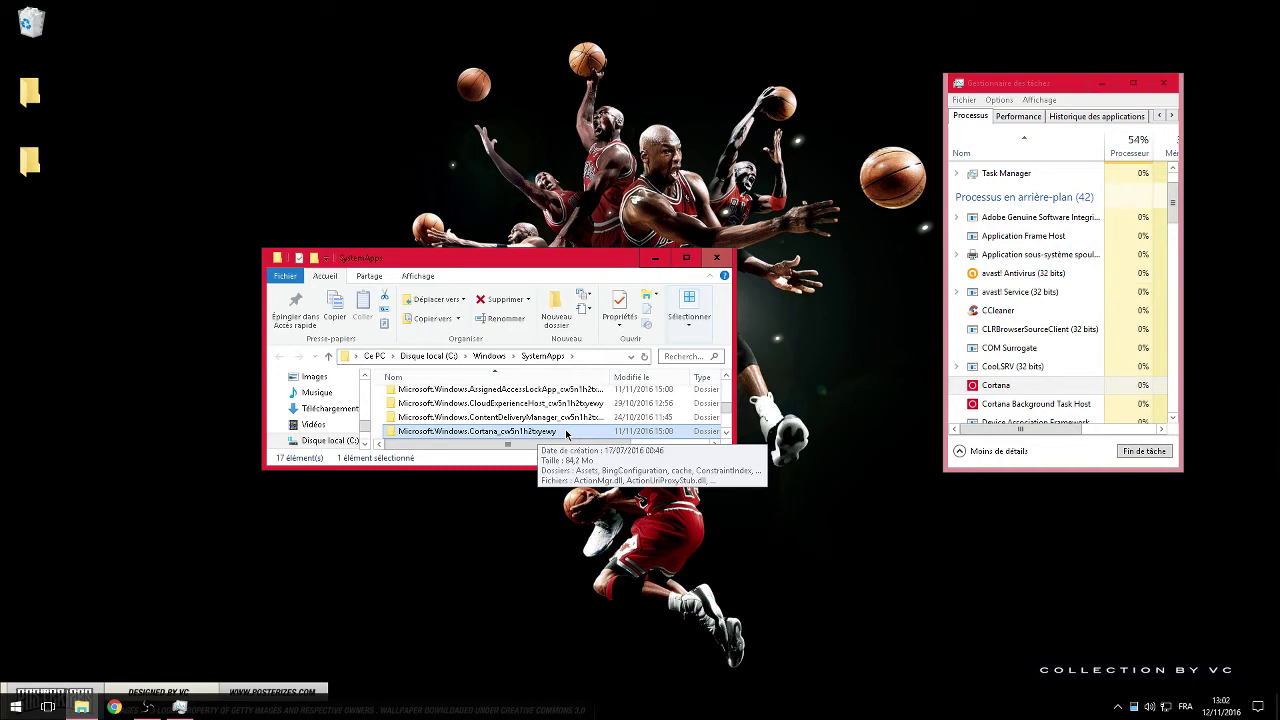
left_click(1001, 388)
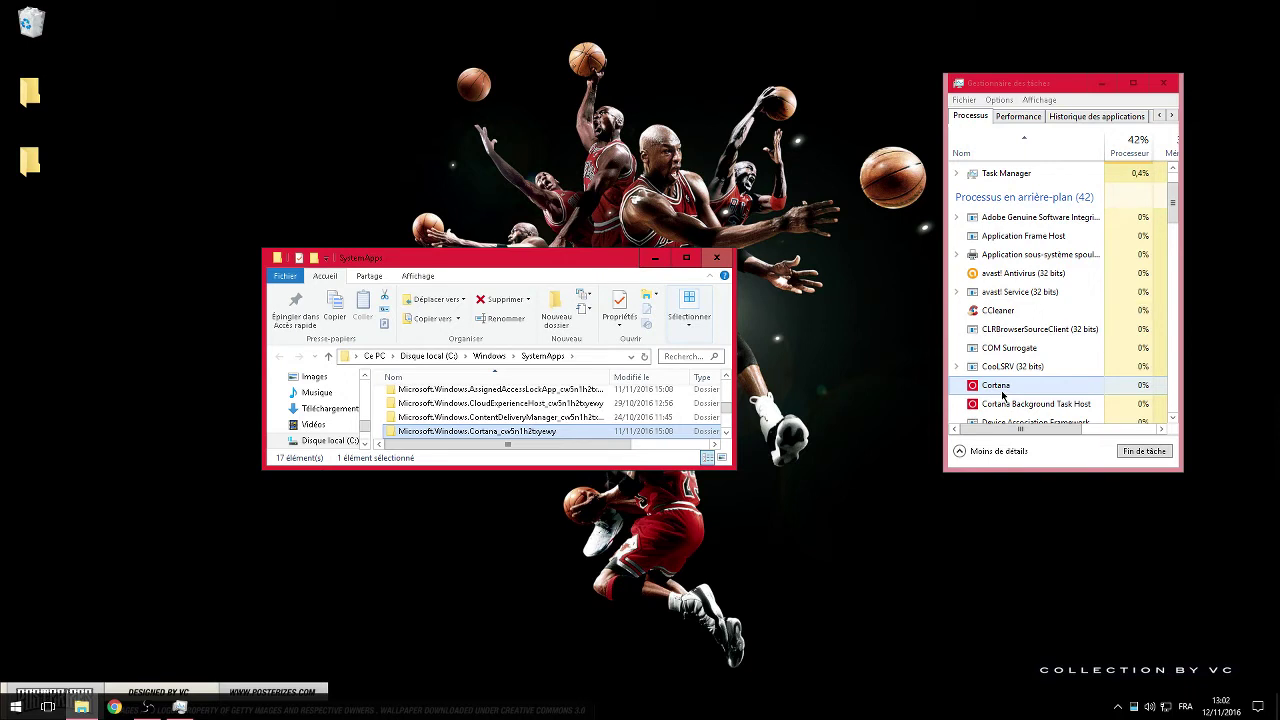
right_click(1004, 394)
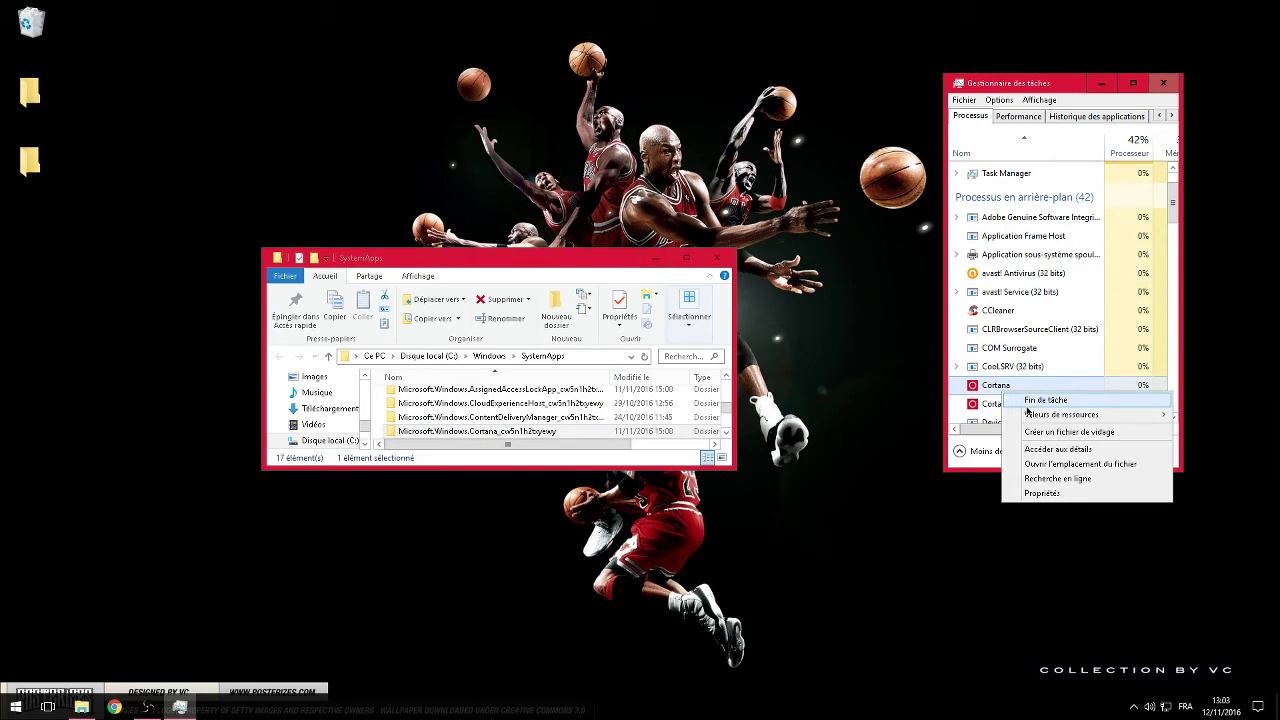
left_click(484, 431)
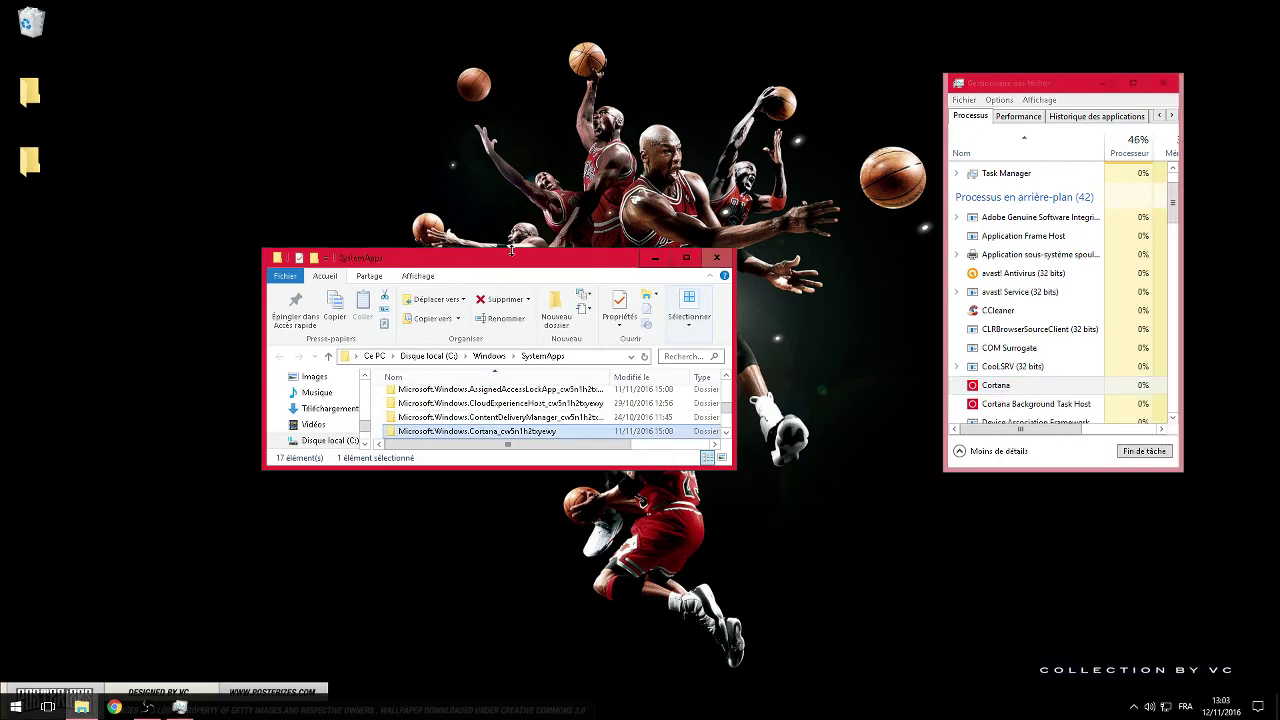
left_click_drag(511, 250, 530, 2)
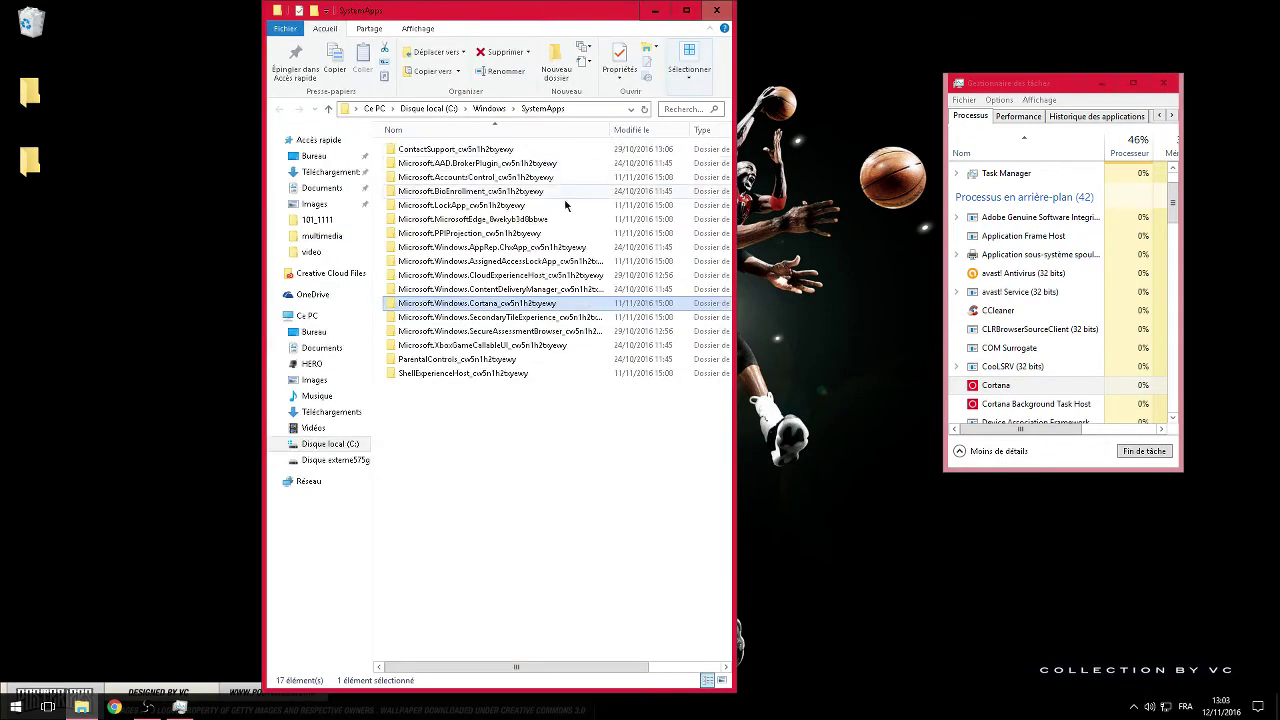
- Try to rename the Cortana folder in SystemApps to "aMicrosoft.Windows.Cortana_cw5n1h2txyewy"
right_click(556, 308)
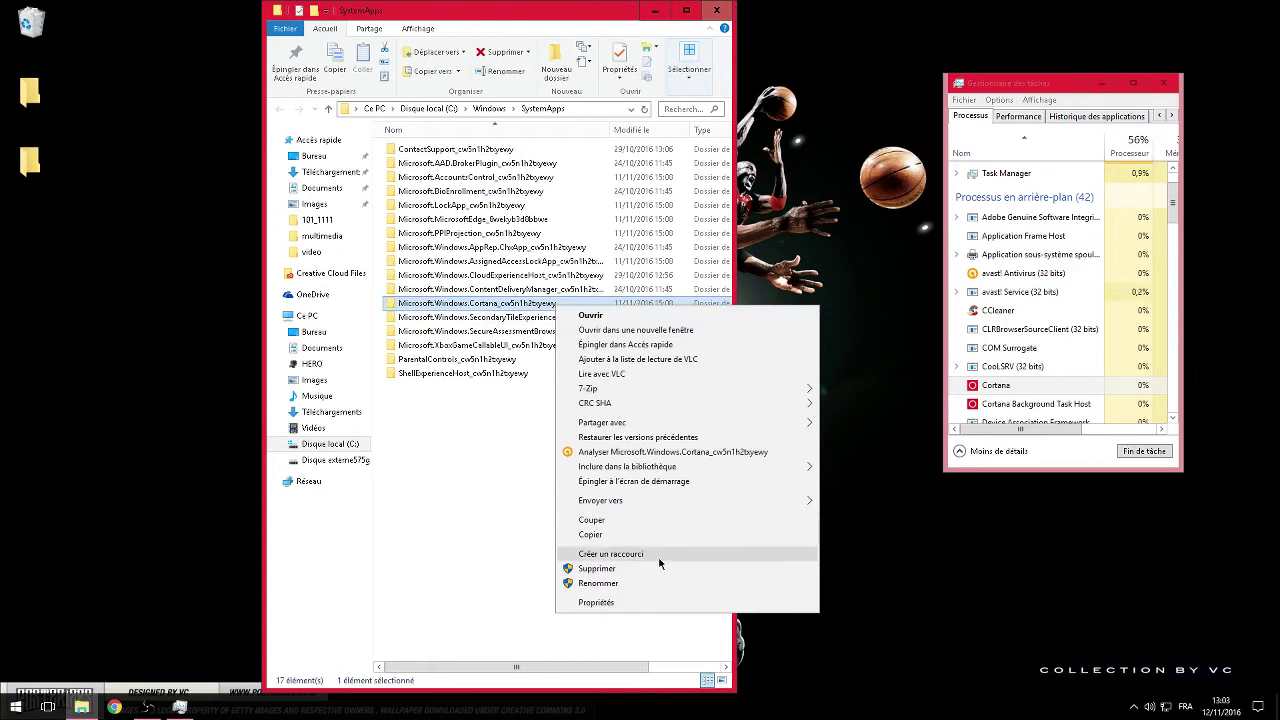
left_click(598, 583)
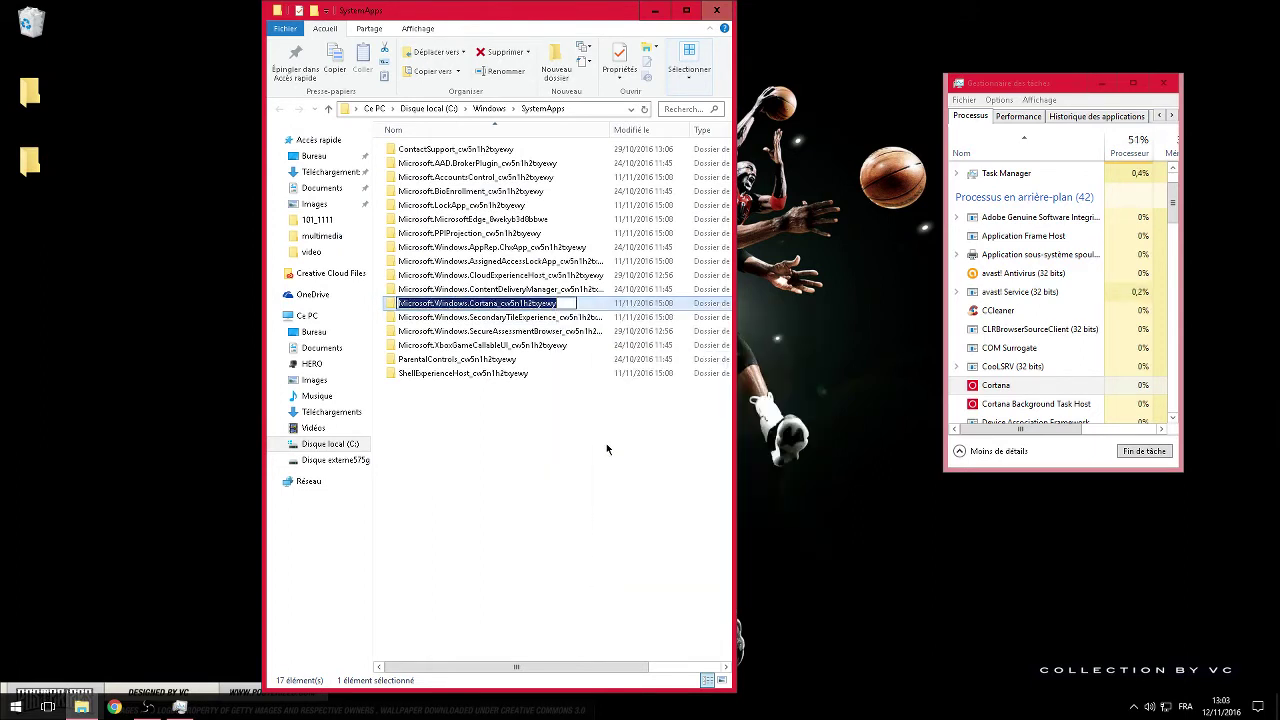
key("End")
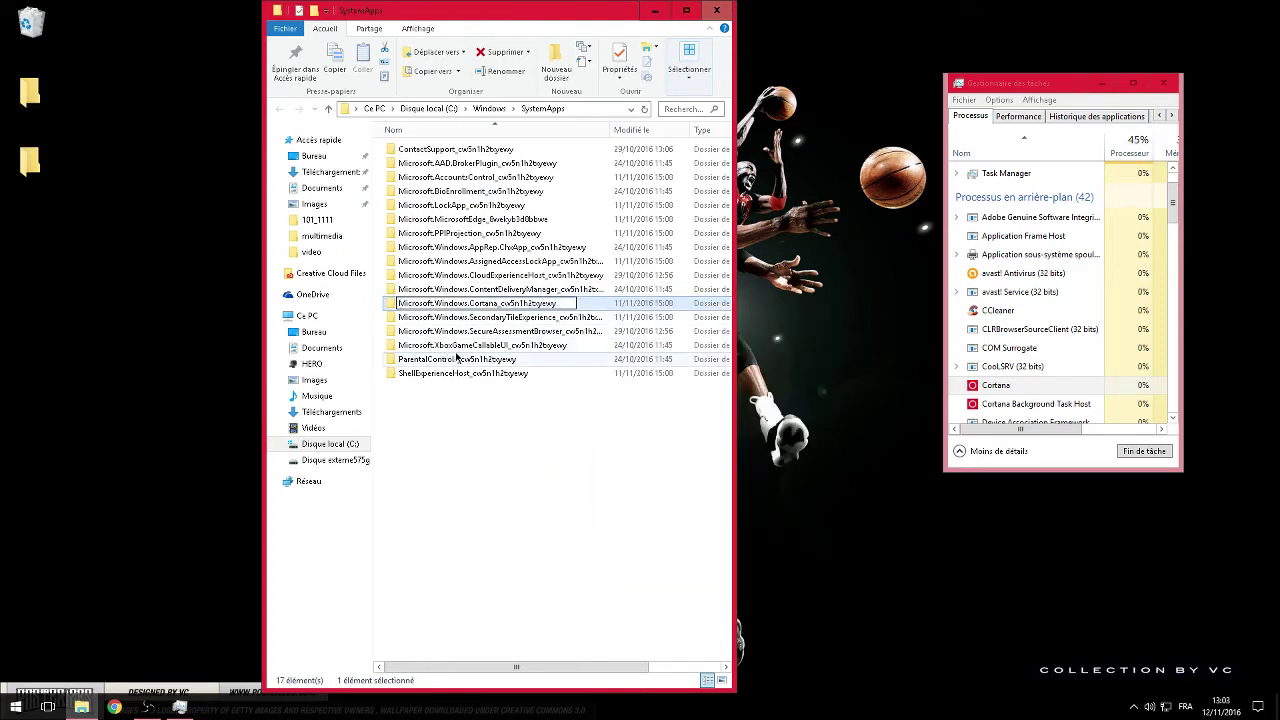
type("a")
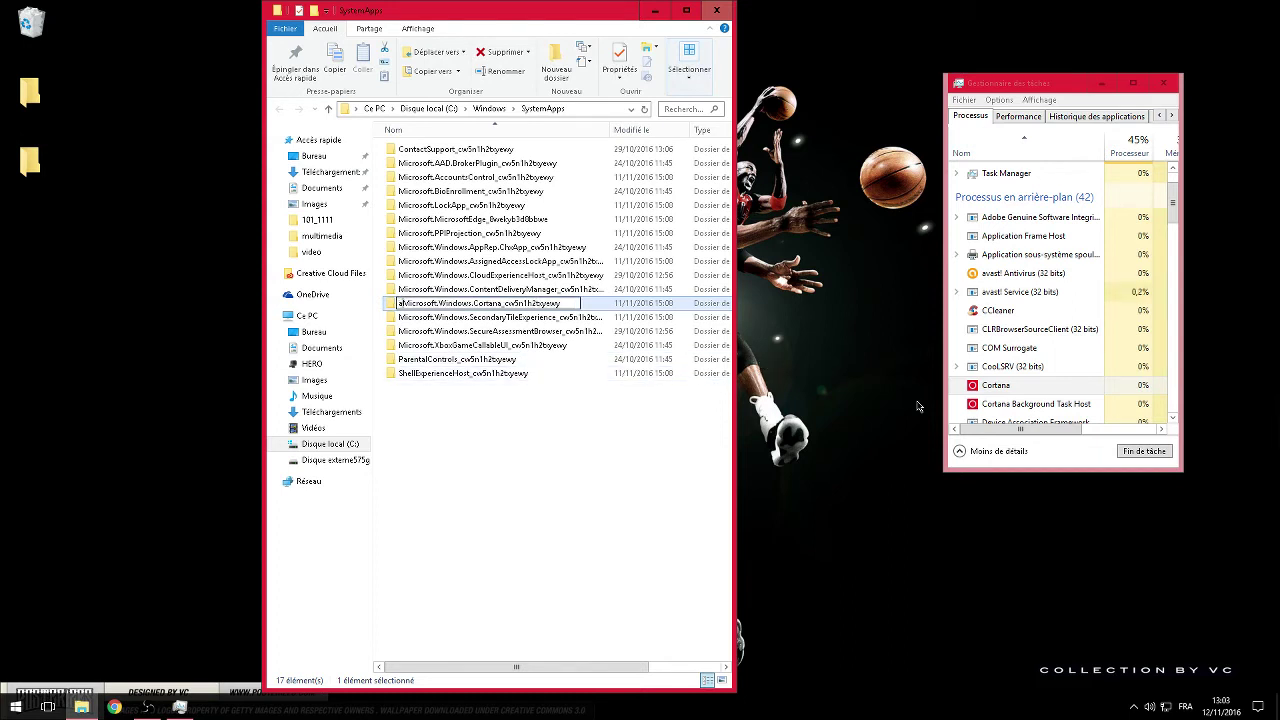
right_click(1014, 385)
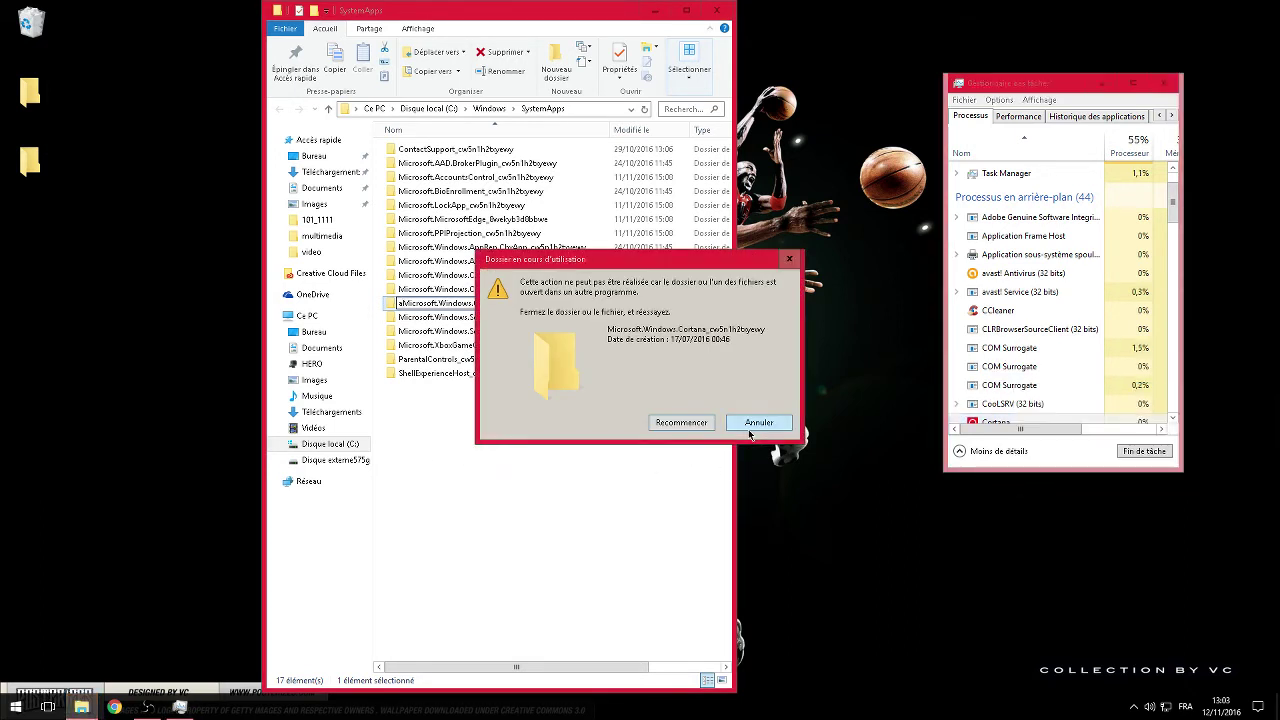
left_click(758, 422)
- Try to rename the Cortana folder in SystemApps to "Microsoft.Windows.Cortana_cw5n1h2txyewys"
right_click(420, 301)
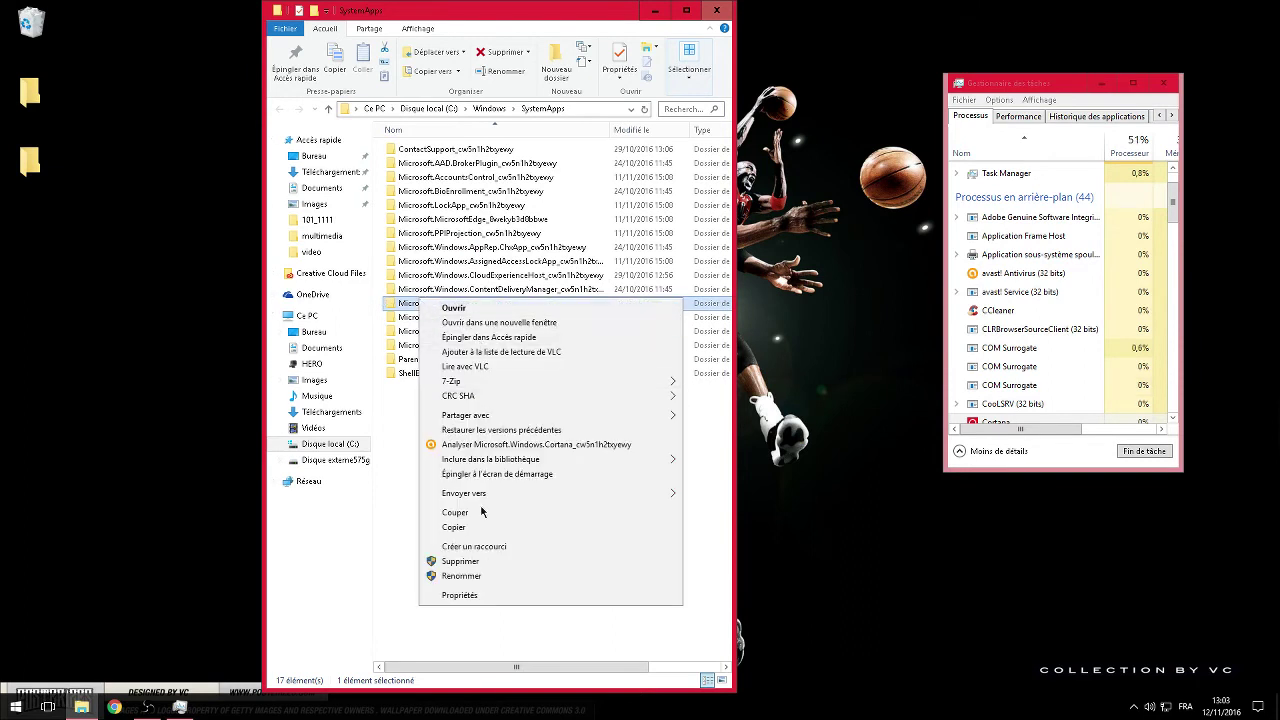
left_click(482, 576)
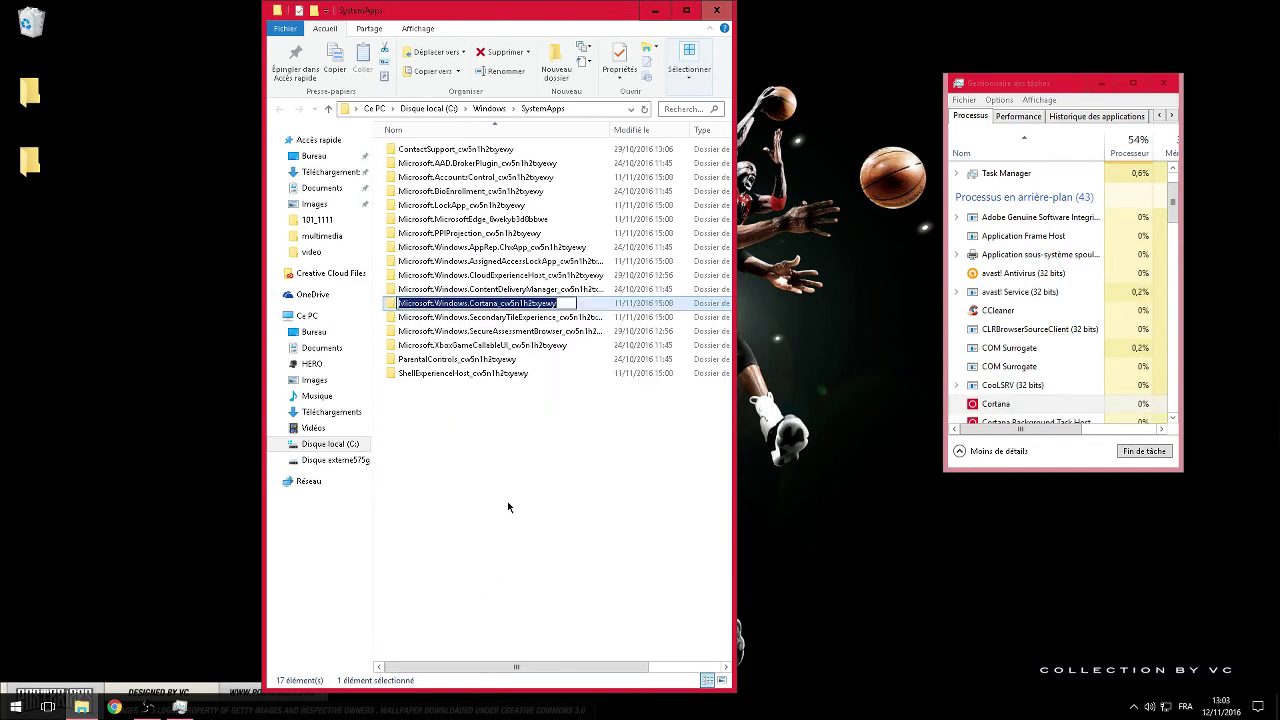
key("End")
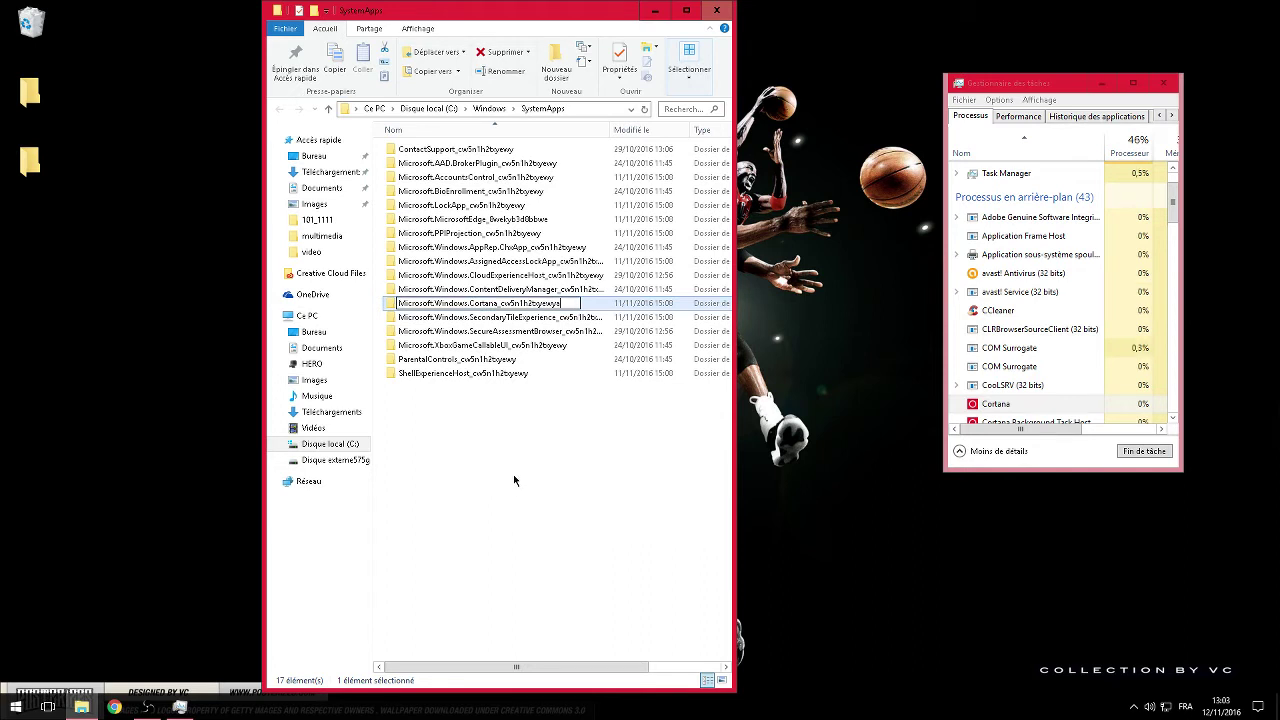
type("s")
key("Return")
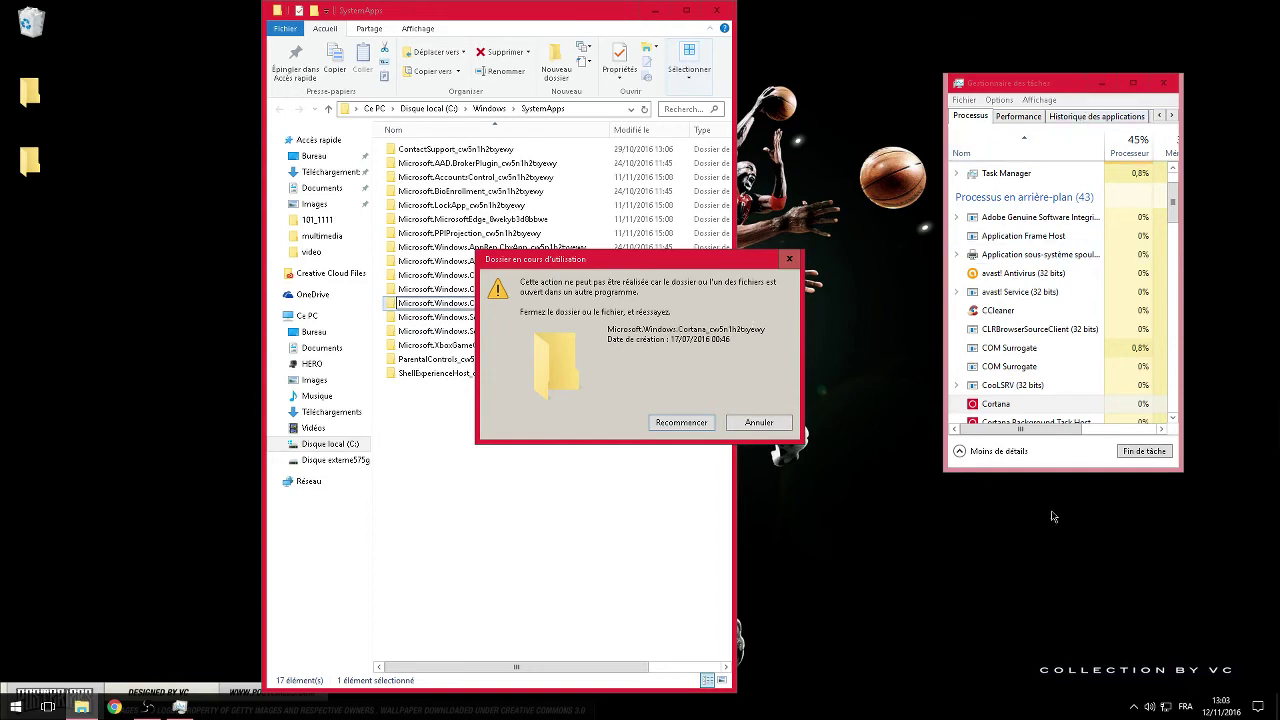
scroll(1010, 410, "down", 2)
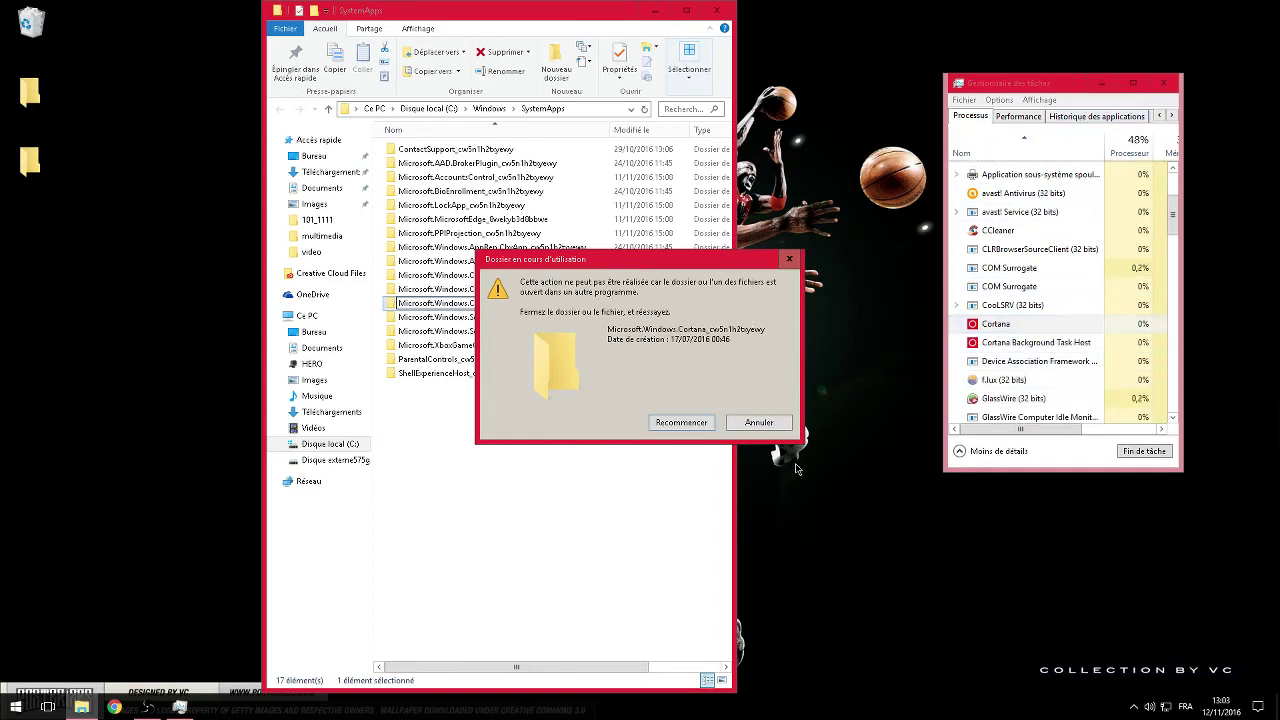
left_click(759, 422)
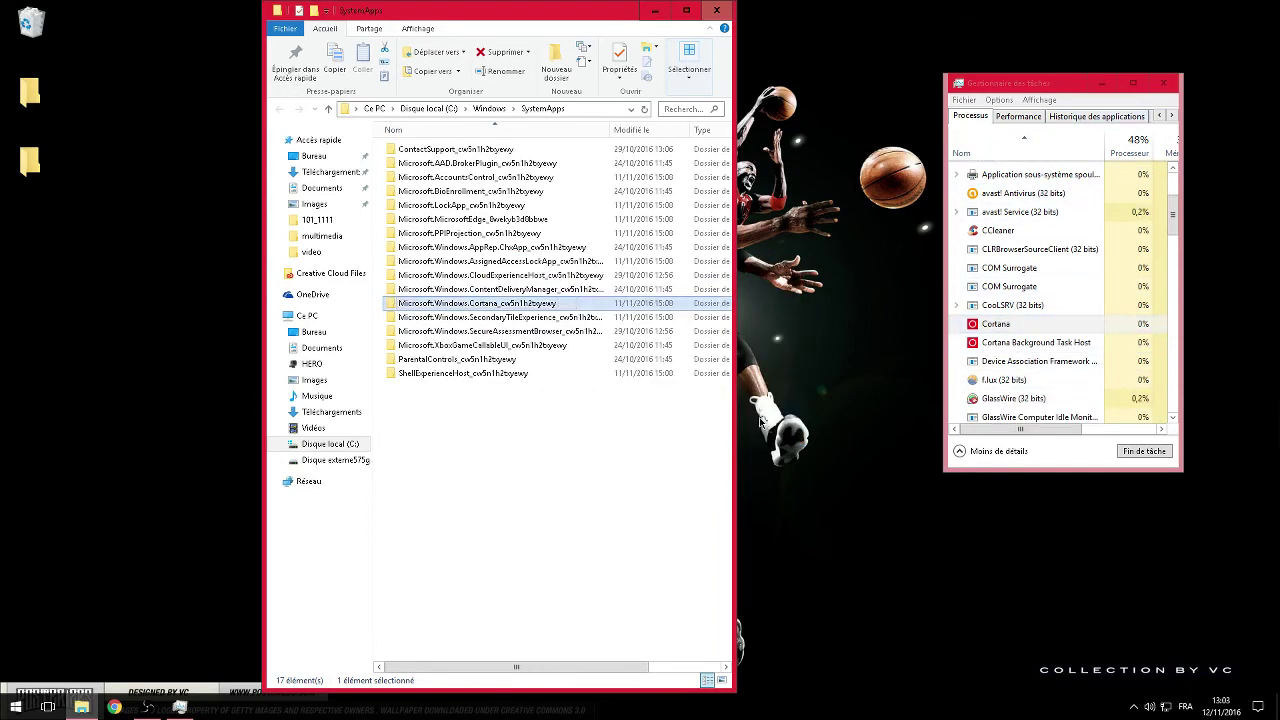
- Rename the Cortana folder to "aMicrosoft.Windows.Cortana_cw5n1h2txyewy", ending the Cortana process and retrying the rename
right_click(390, 303)
left_click(433, 583)
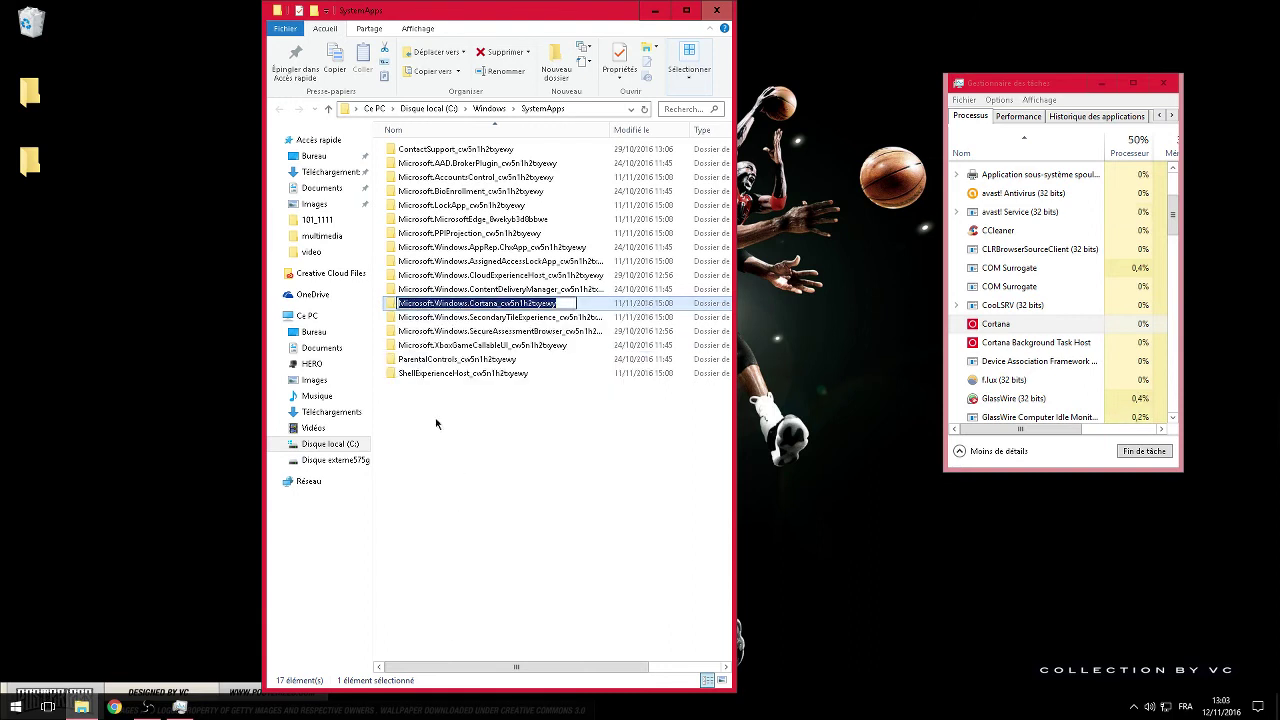
left_click(399, 303)
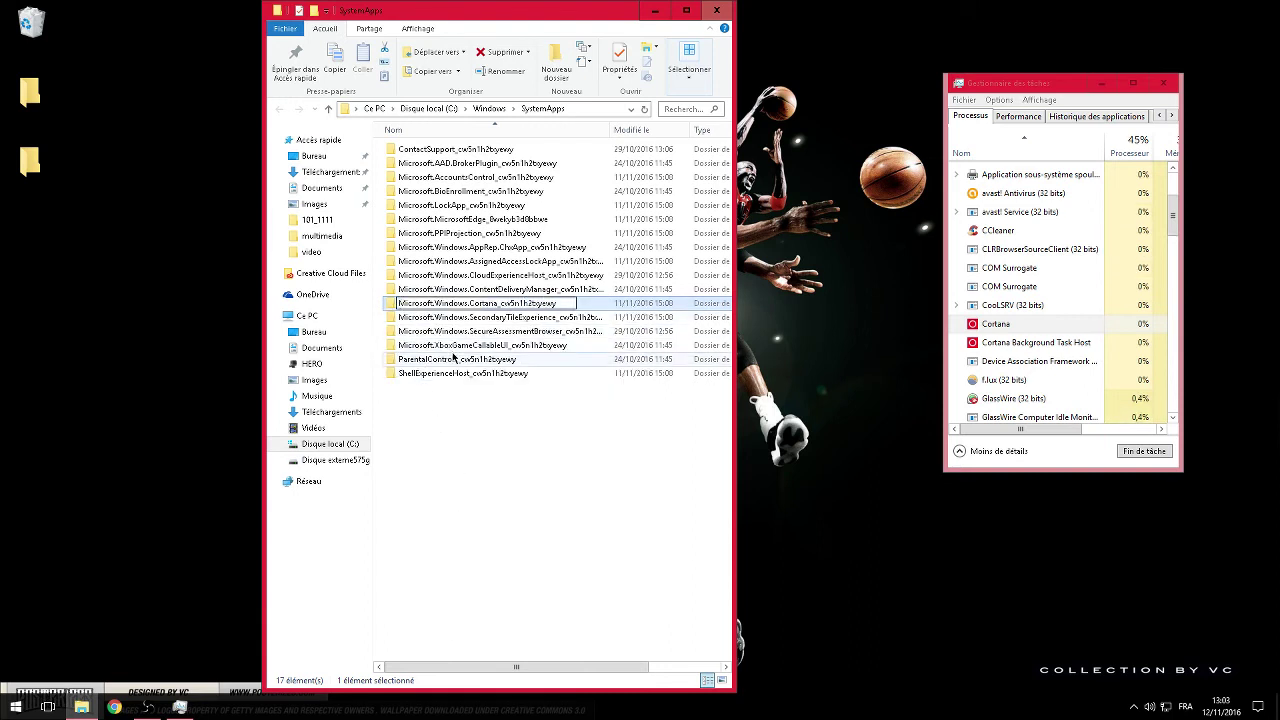
type("a")
right_click(1003, 324)
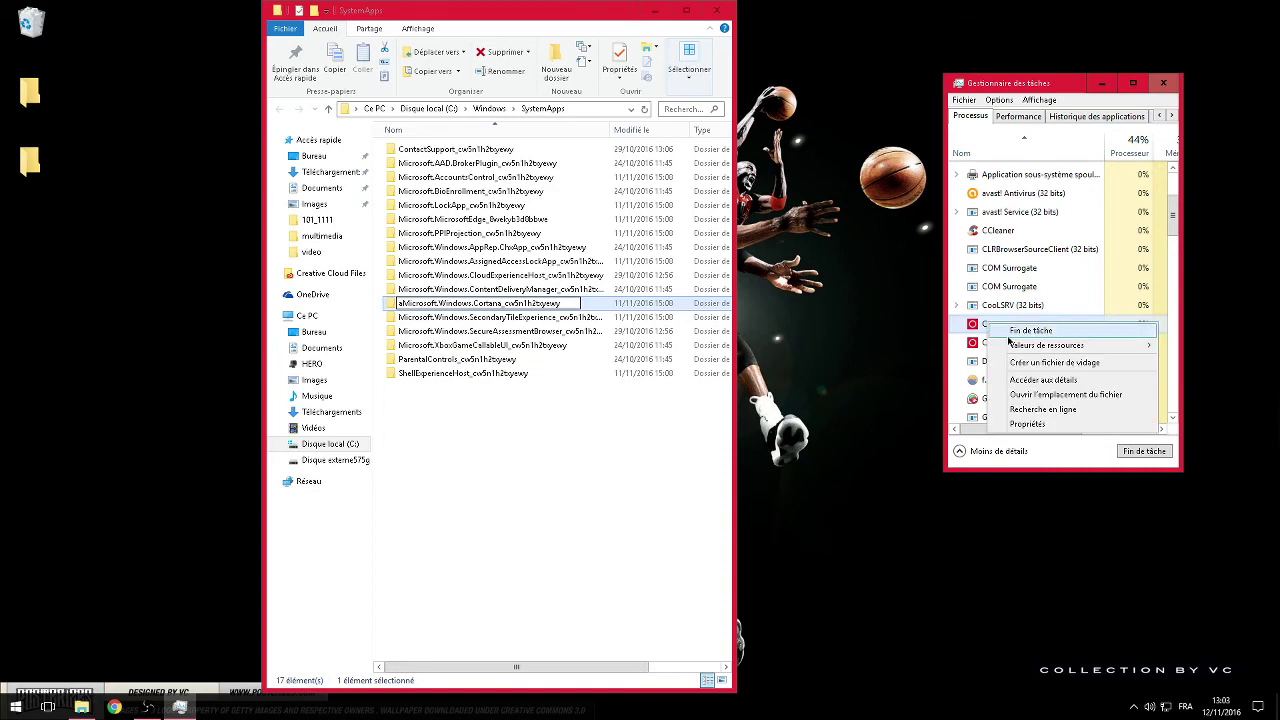
left_click(1011, 335)
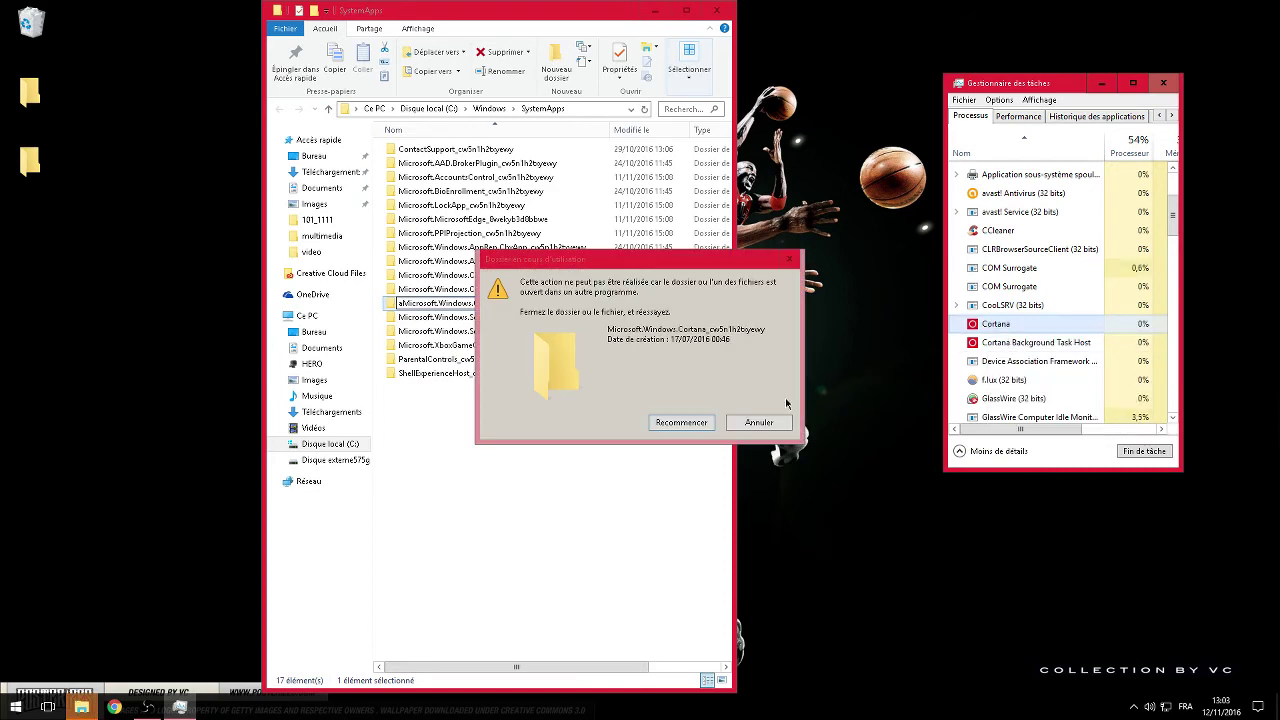
left_click(681, 422)
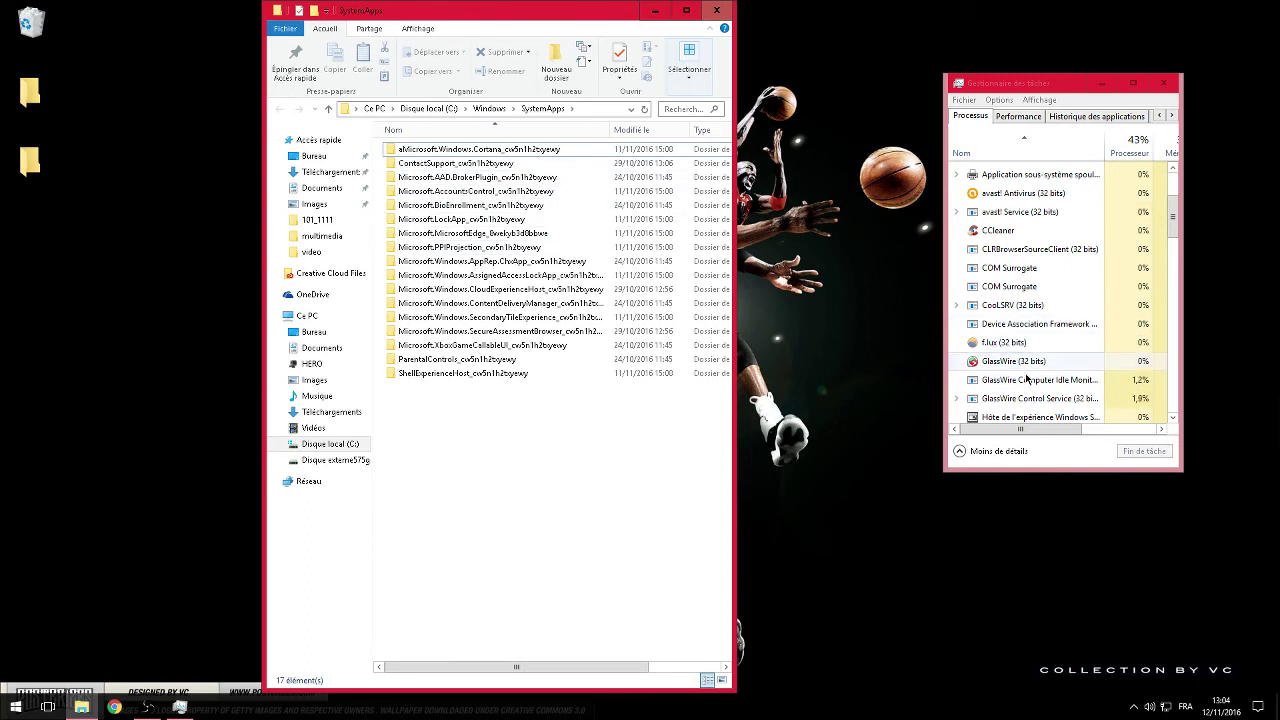
- Look through the background processes for Cortana and close Task Manager
scroll(1027, 376, "down", 3)
scroll(1025, 280, "up", 3)
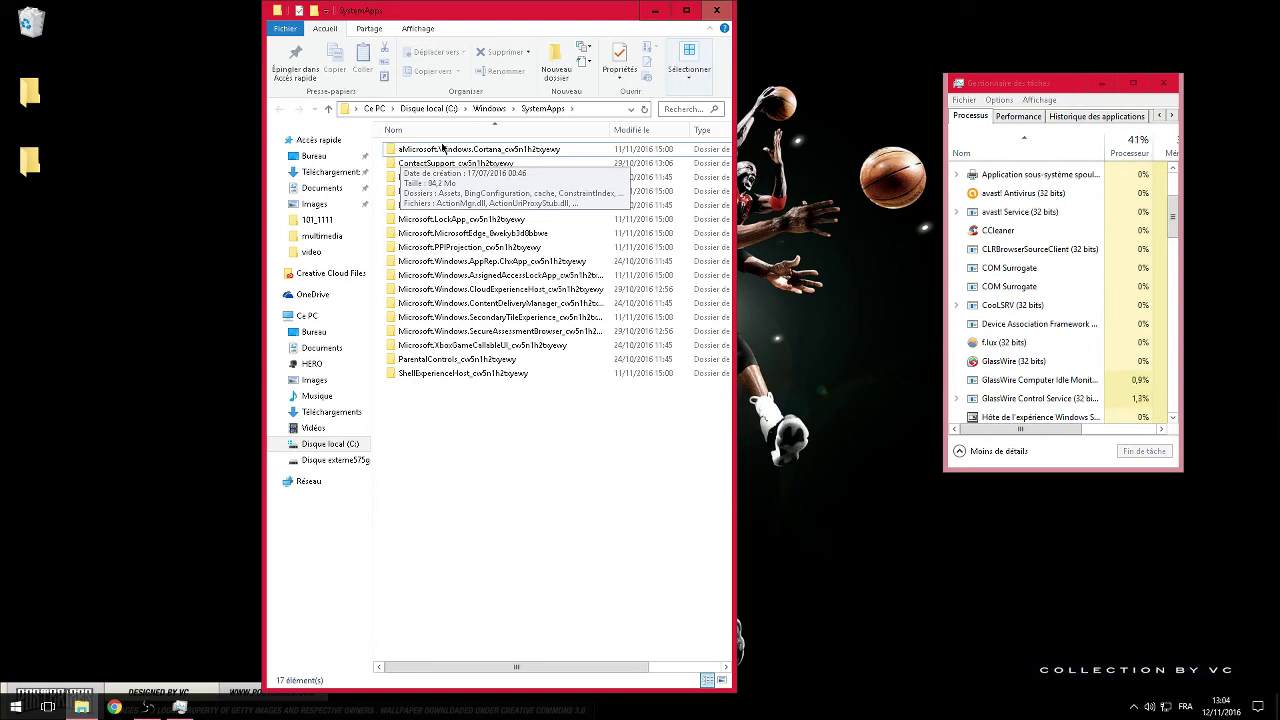
scroll(1048, 362, "down", 3)
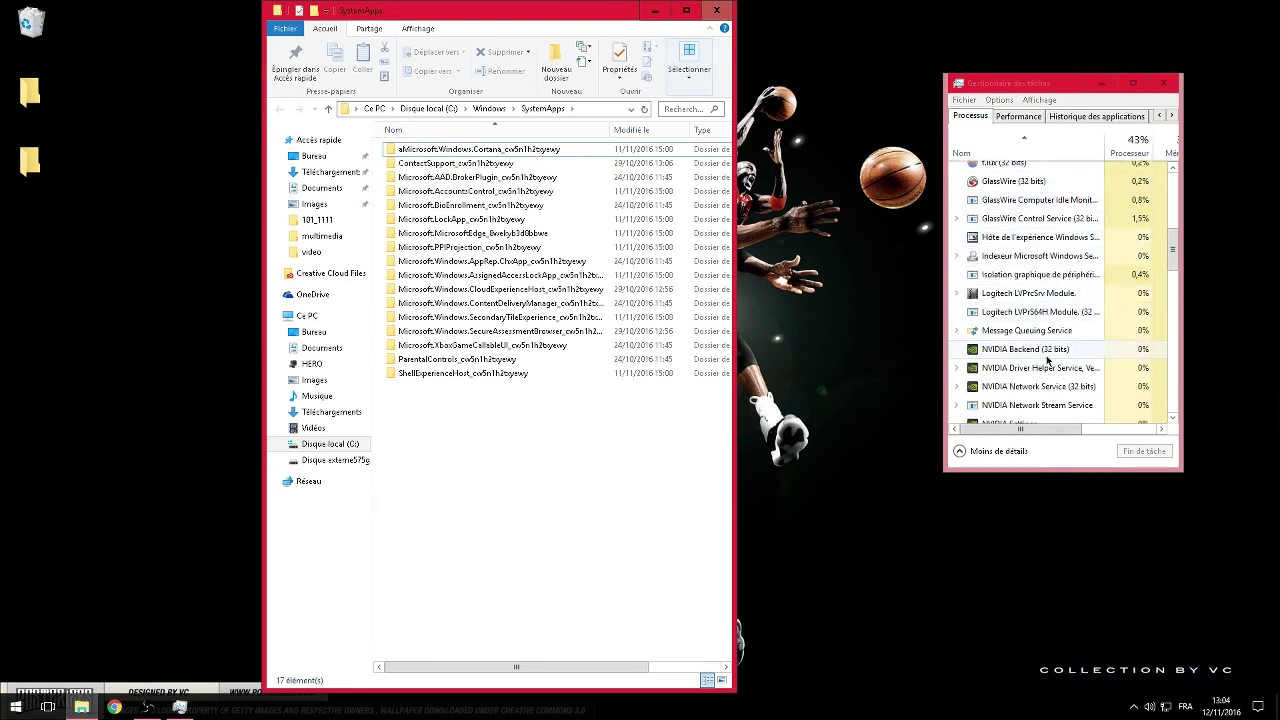
left_click(1164, 83)
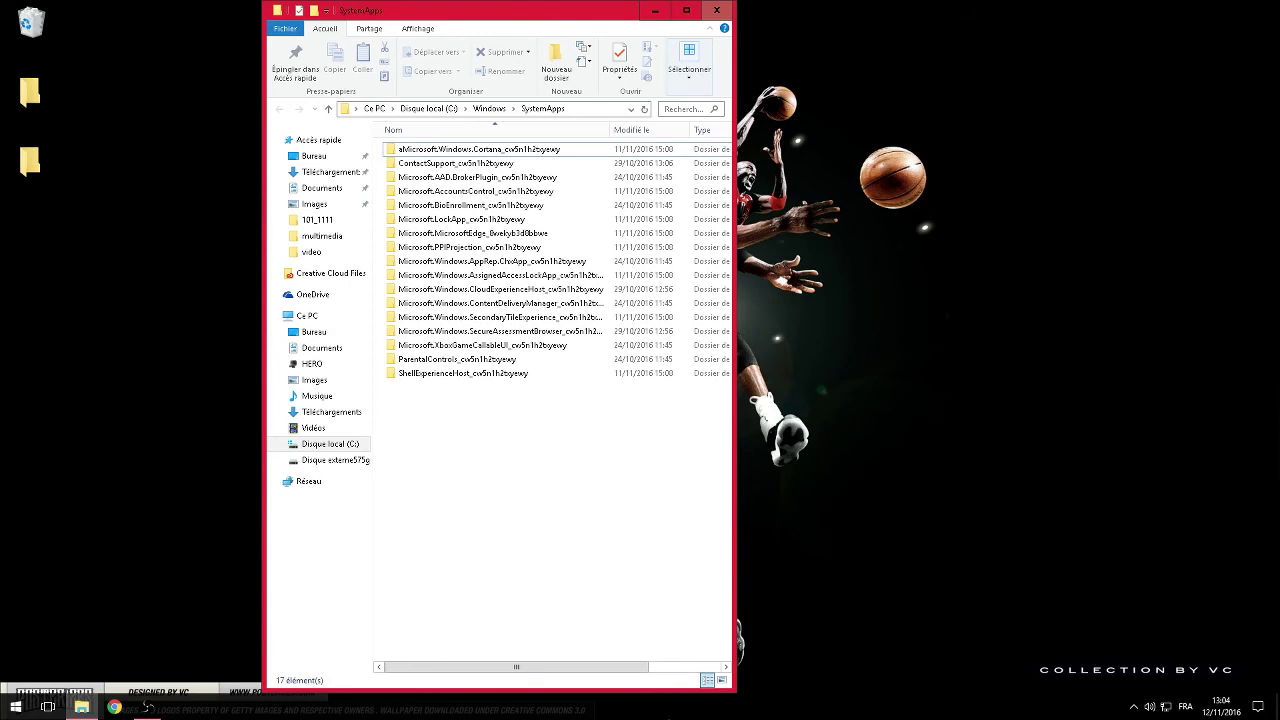
- Reopen Task Manager and check the processes, application history and startup programs for Cortana
right_click(676, 708)
left_click(714, 652)
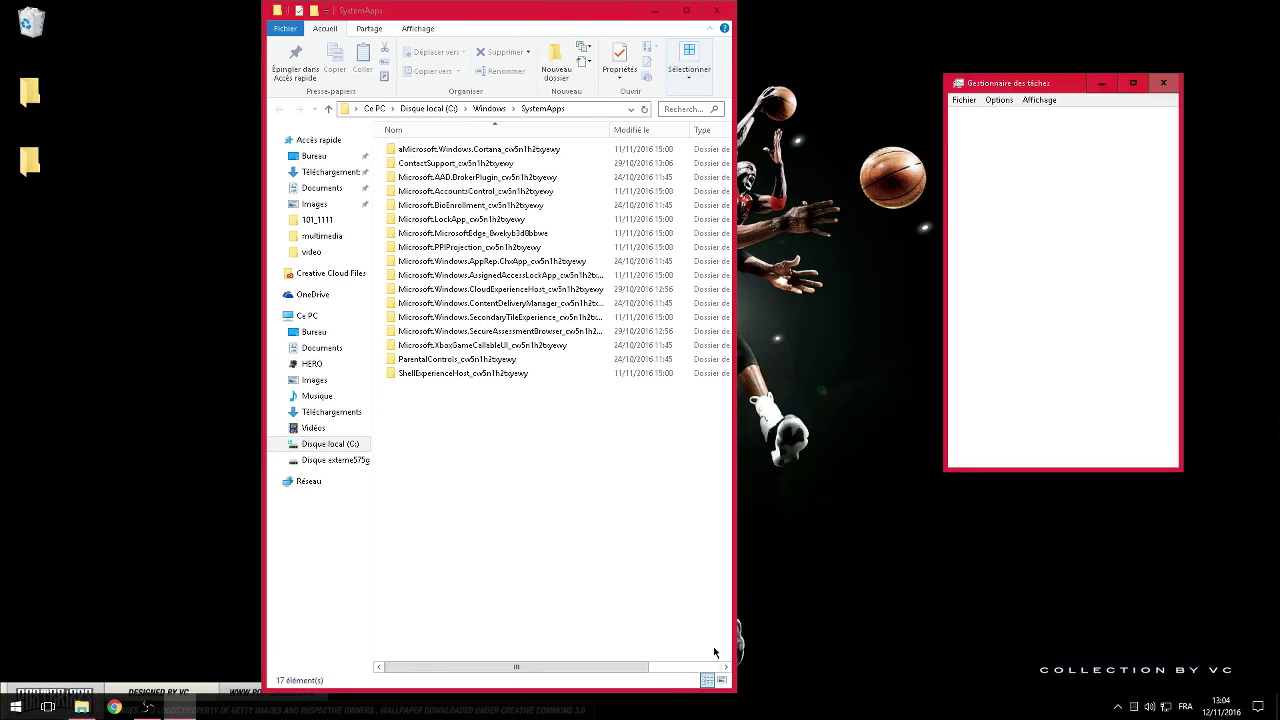
scroll(1032, 318, "down", 5)
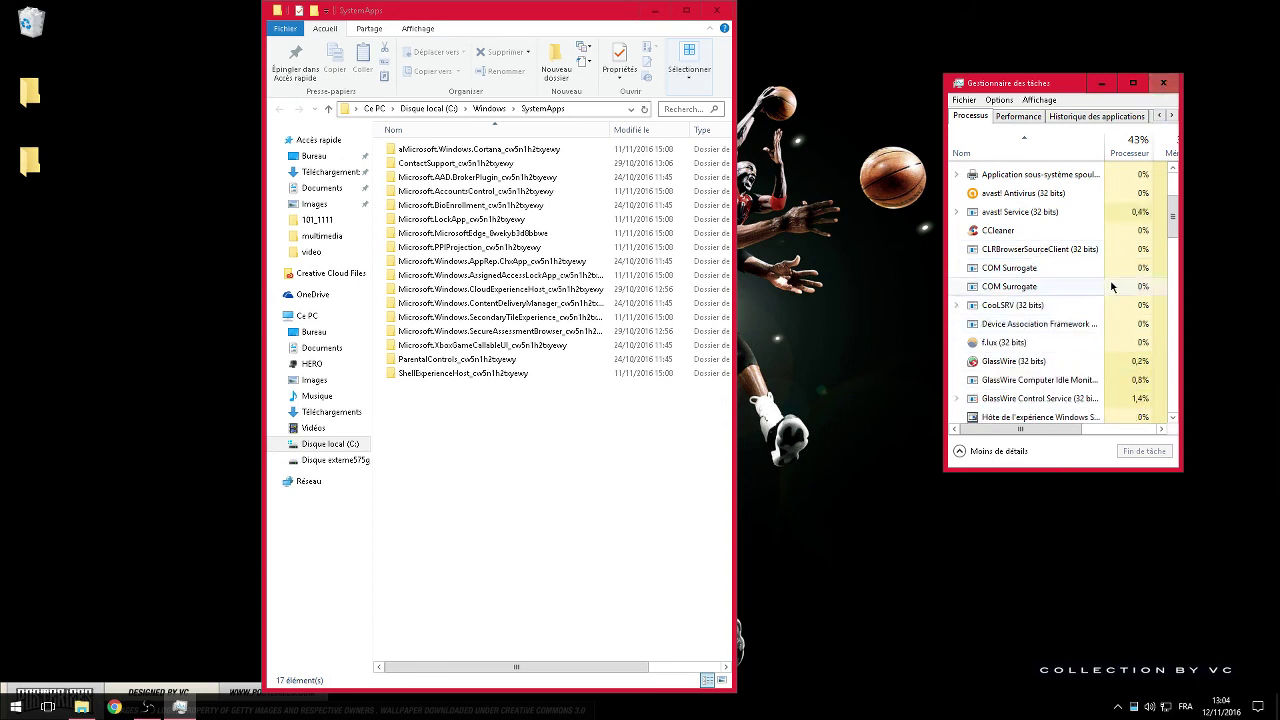
left_click(1066, 117)
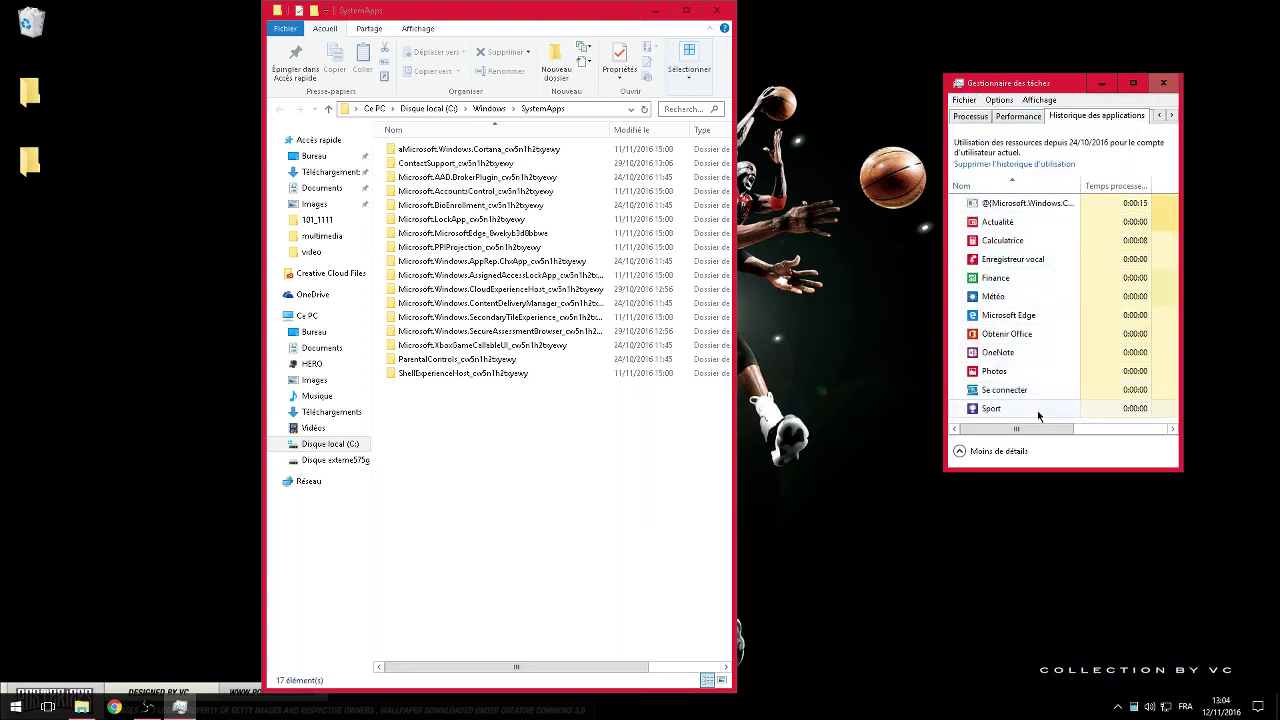
left_click(1174, 117)
left_click(1129, 115)
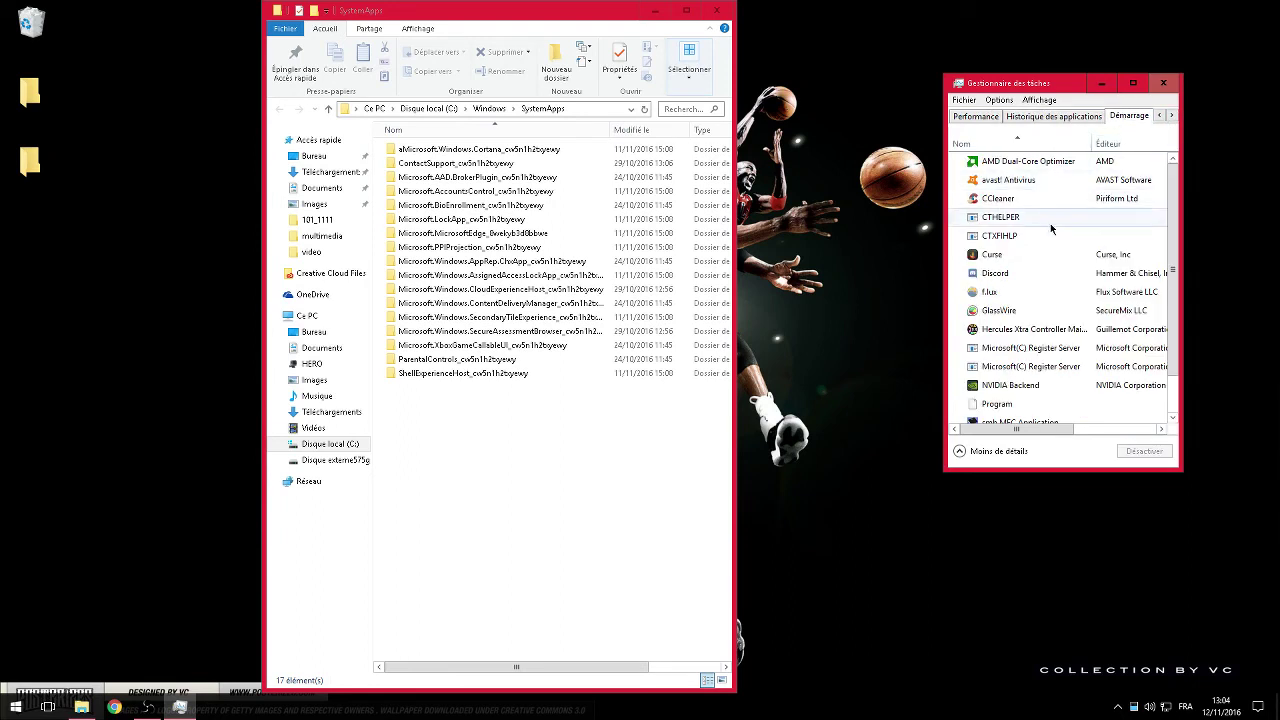
scroll(1047, 228, "down", 1)
scroll(1047, 228, "up", 1)
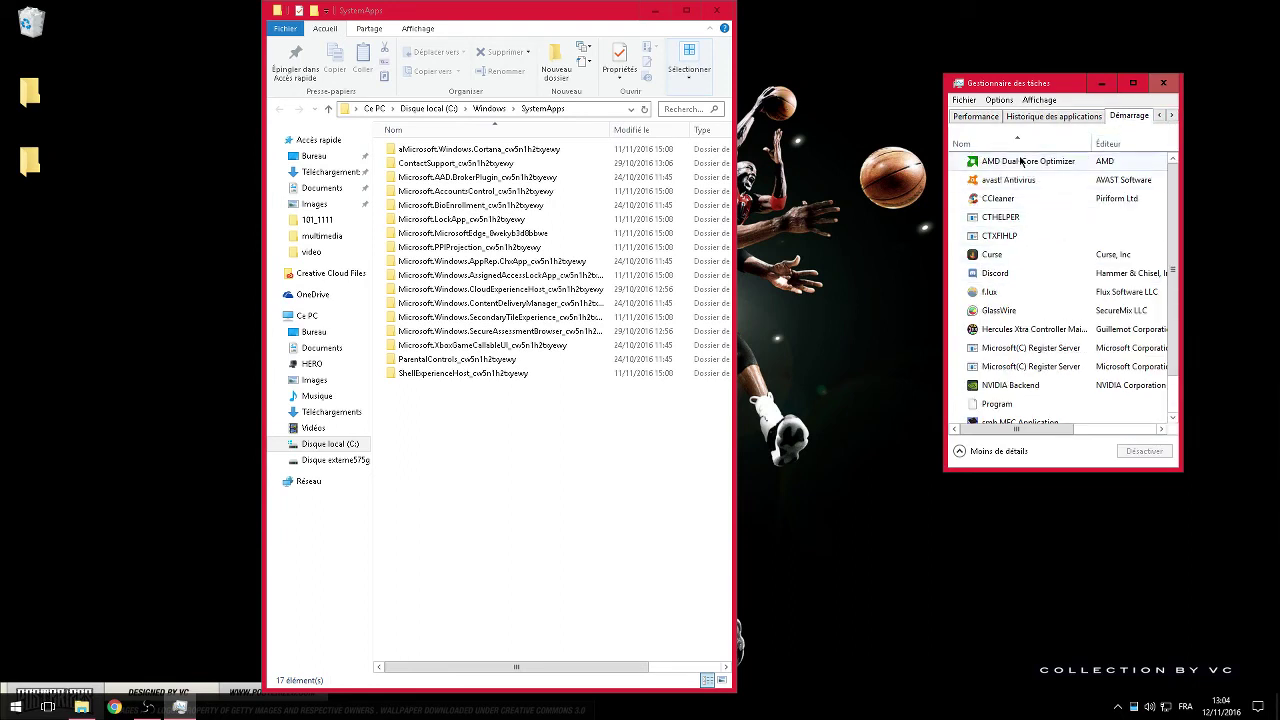
- Recheck the process list for Cortana, and close both Task Manager and the SystemApps folder window
left_click(958, 119)
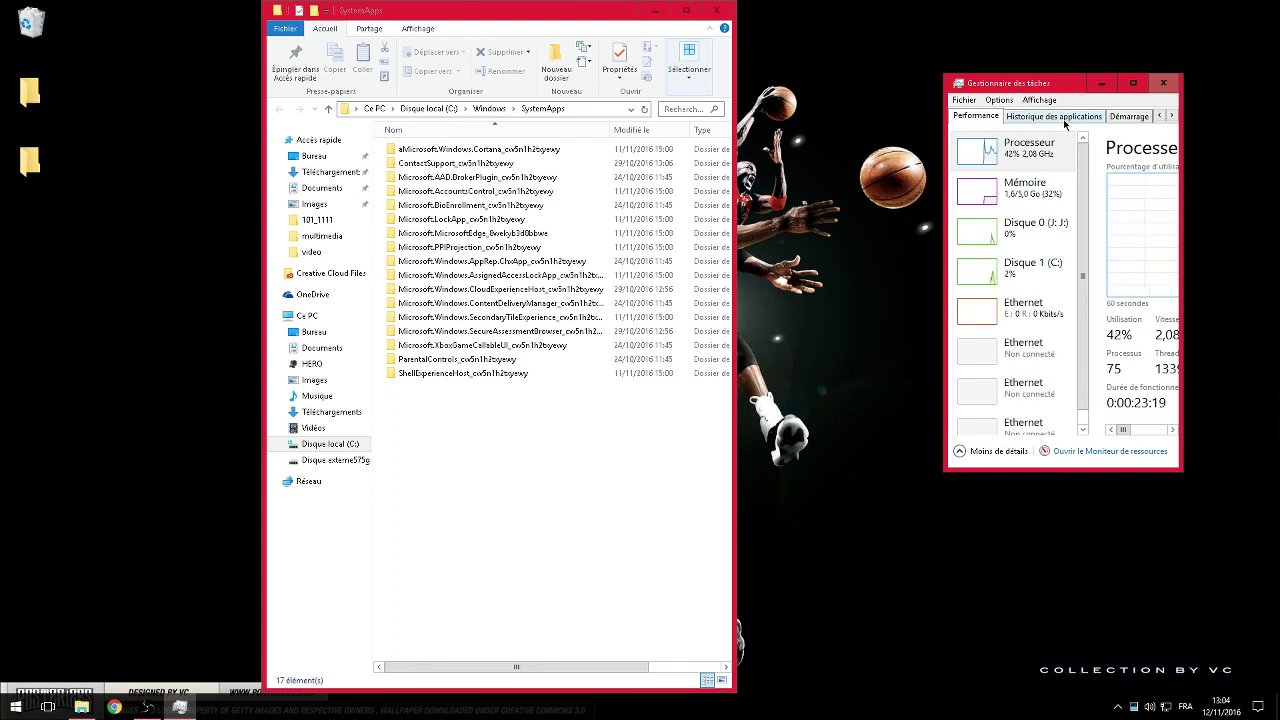
left_click(1159, 116)
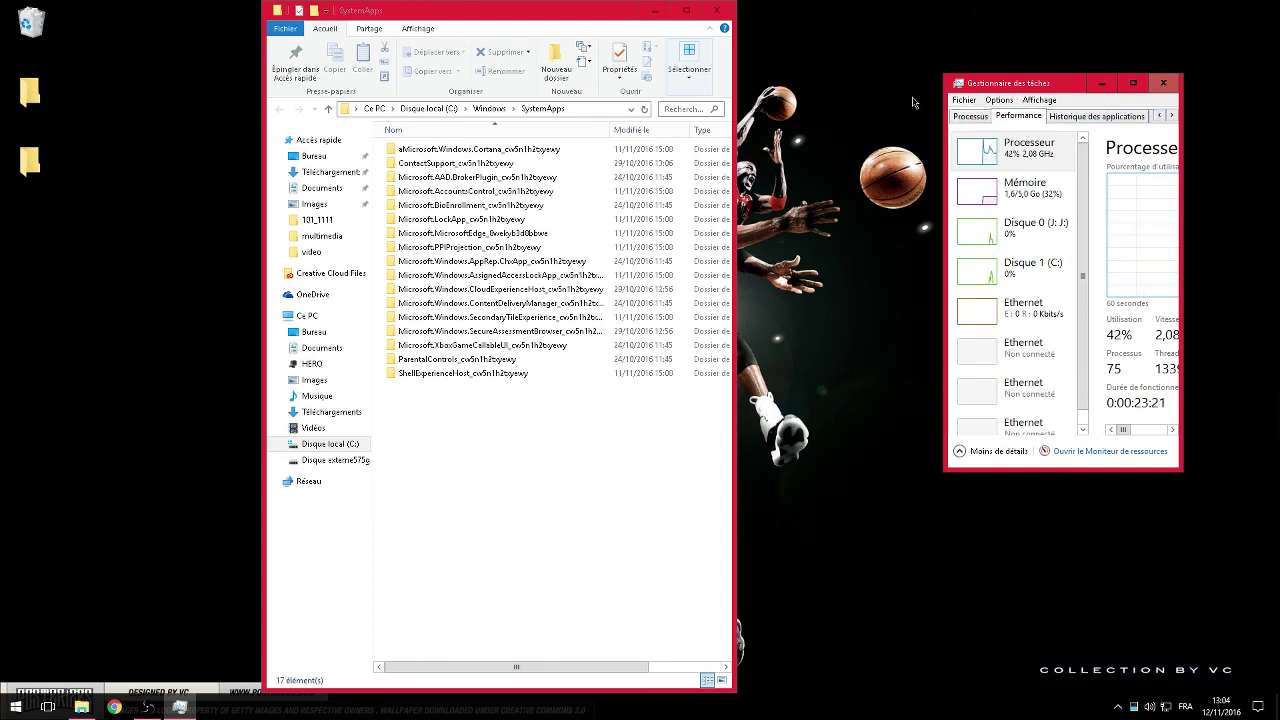
left_click(968, 116)
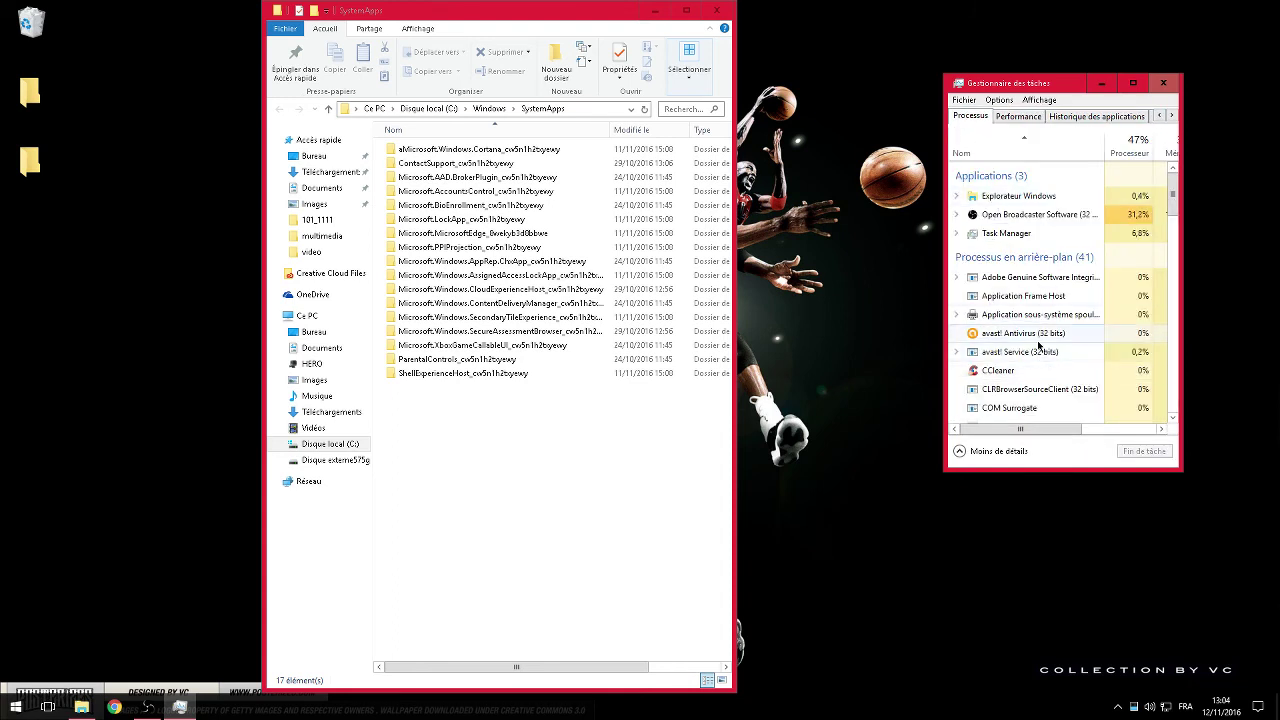
scroll(1040, 355, "down", 3)
scroll(1020, 360, "down", 3)
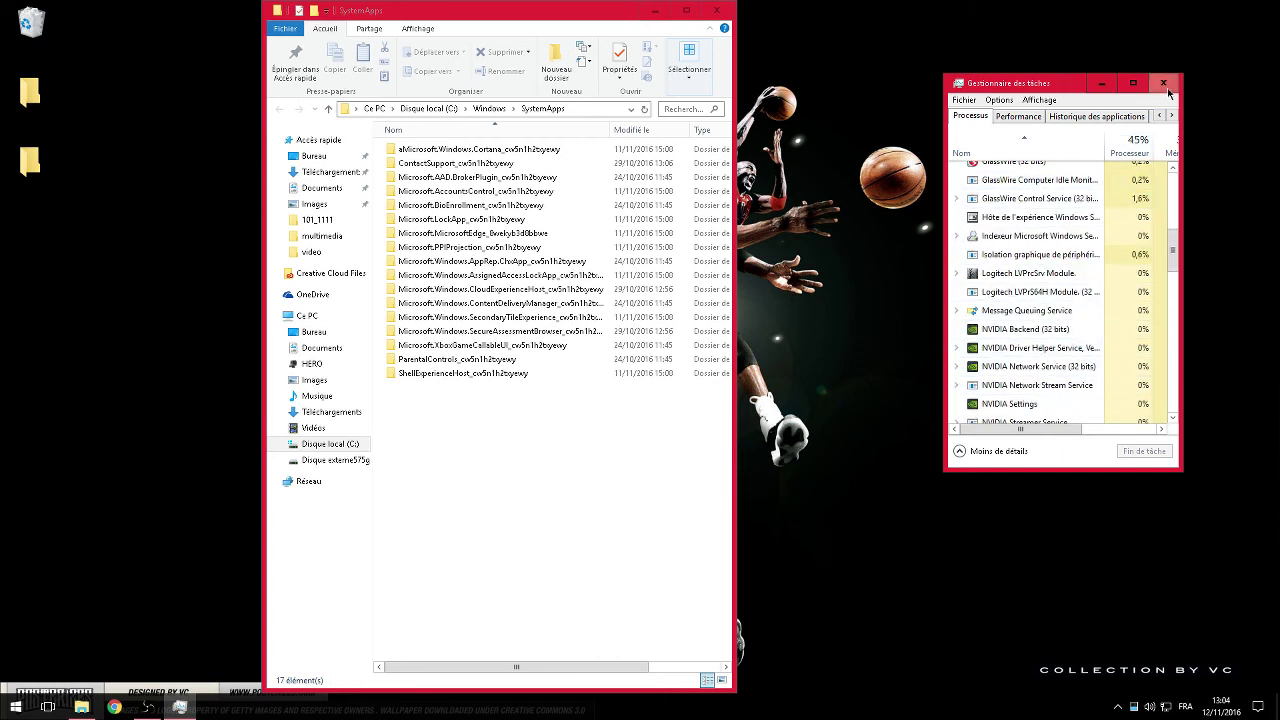
left_click(1164, 83)
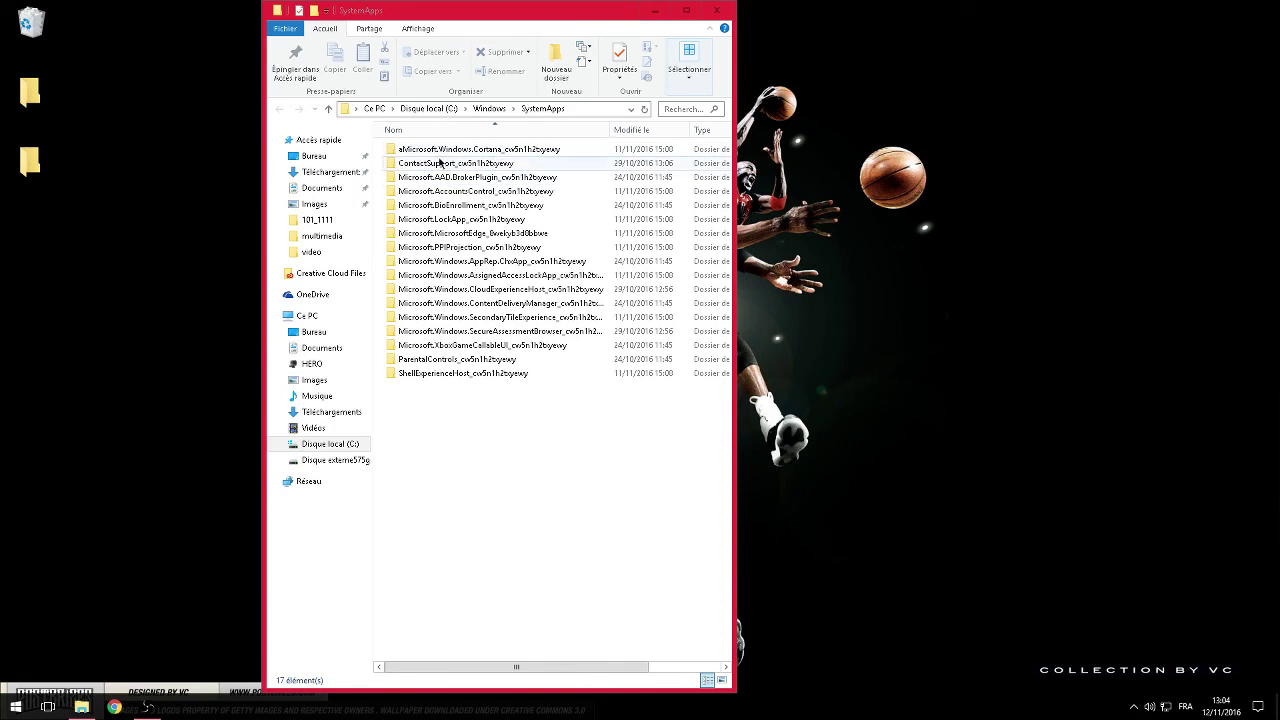
left_click(728, 11)
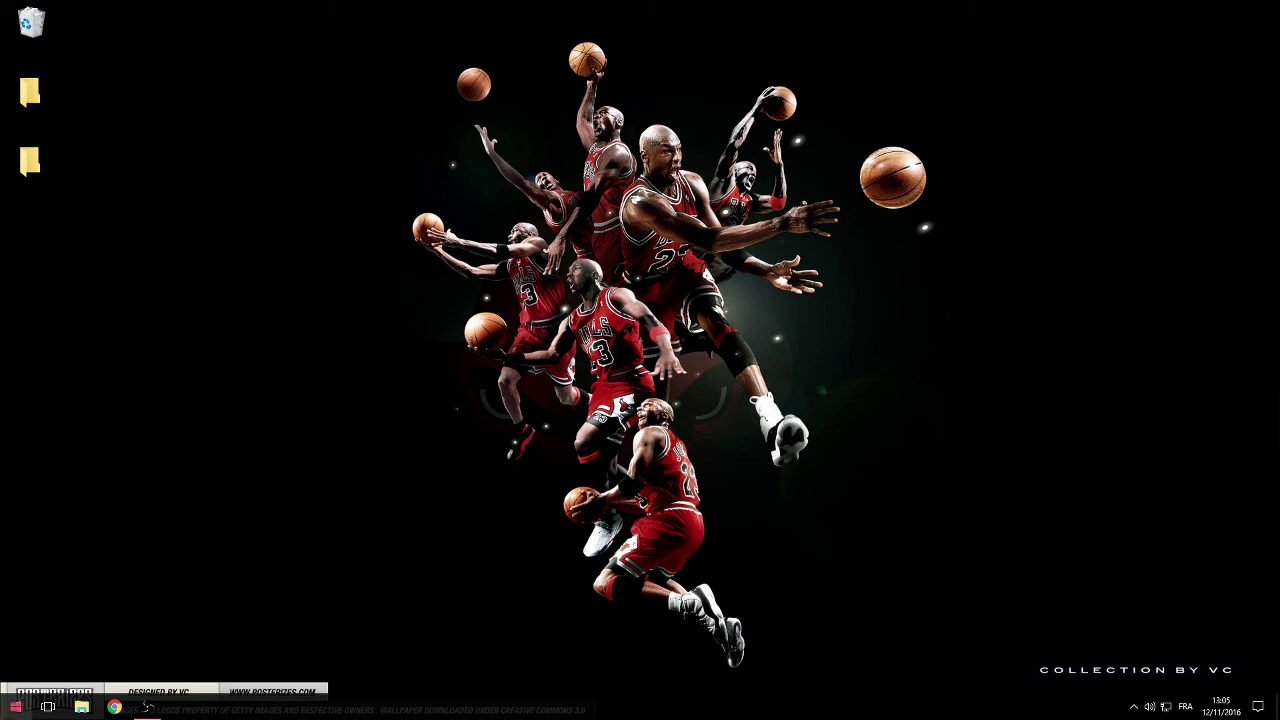
- Open Task Manager again, check the background processes for Cortana one last time and close it
right_click(672, 708)
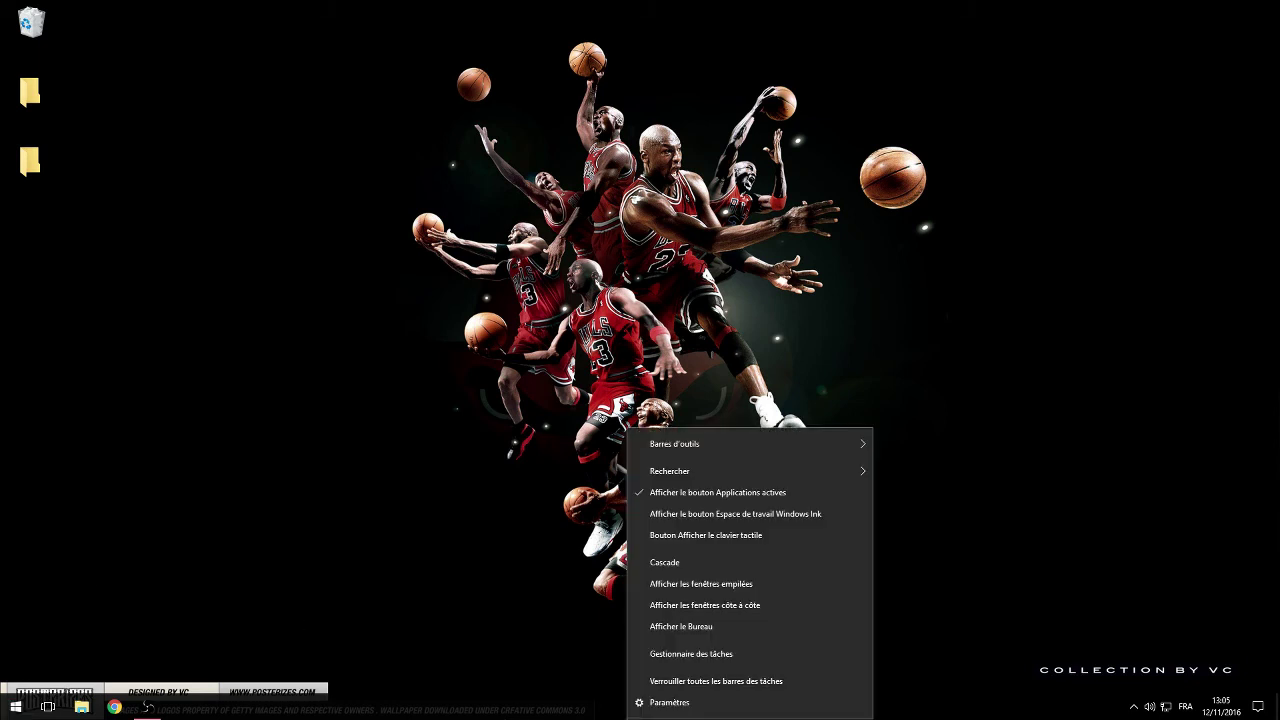
left_click(684, 654)
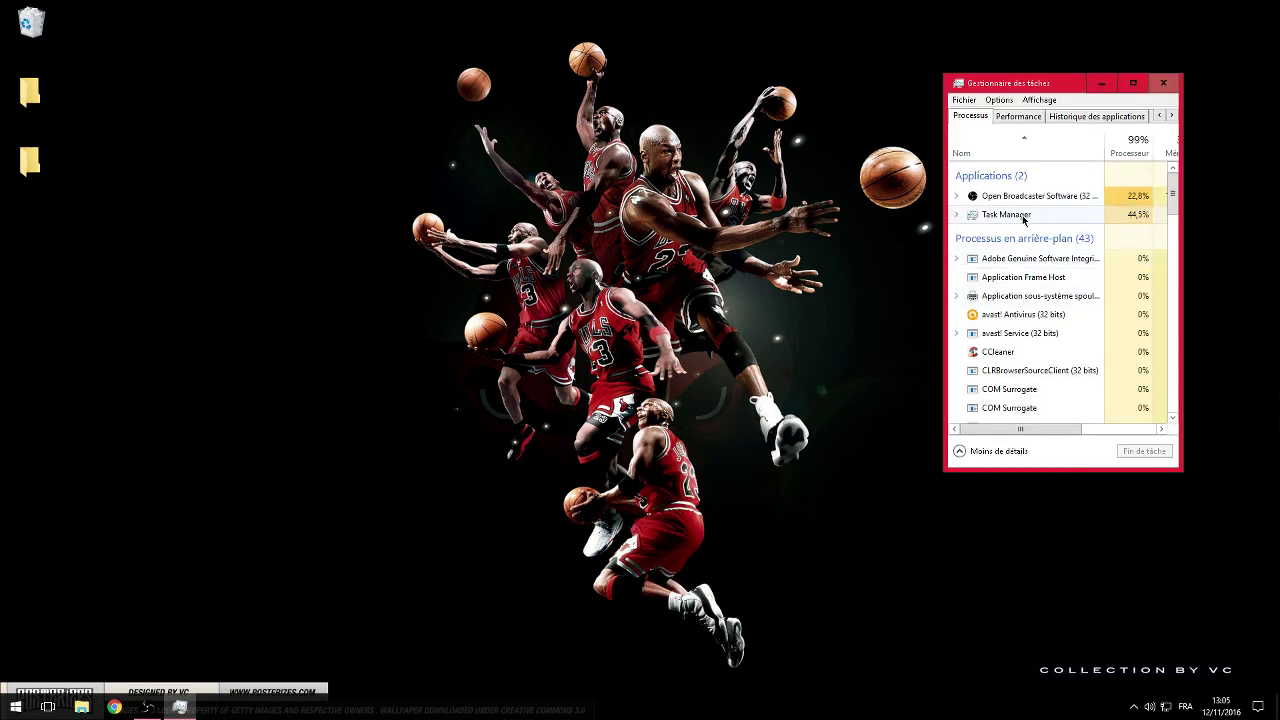
scroll(1024, 218, "down", 2)
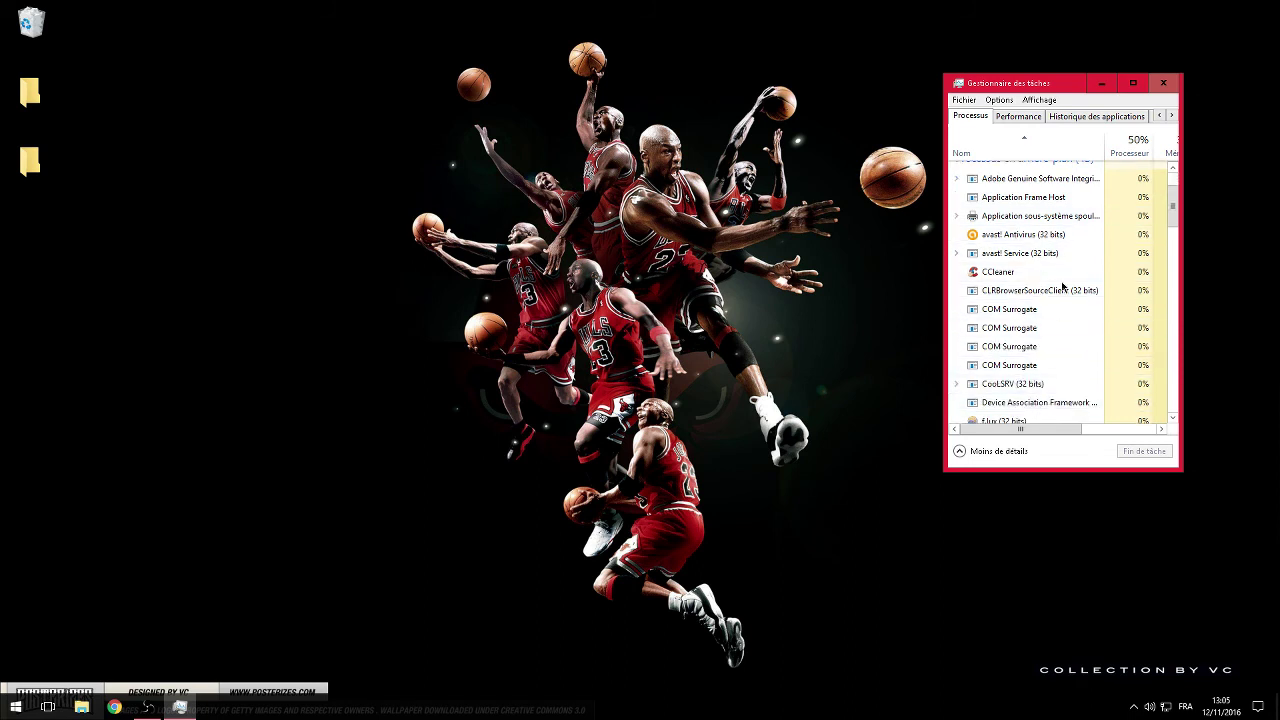
left_click(1163, 84)
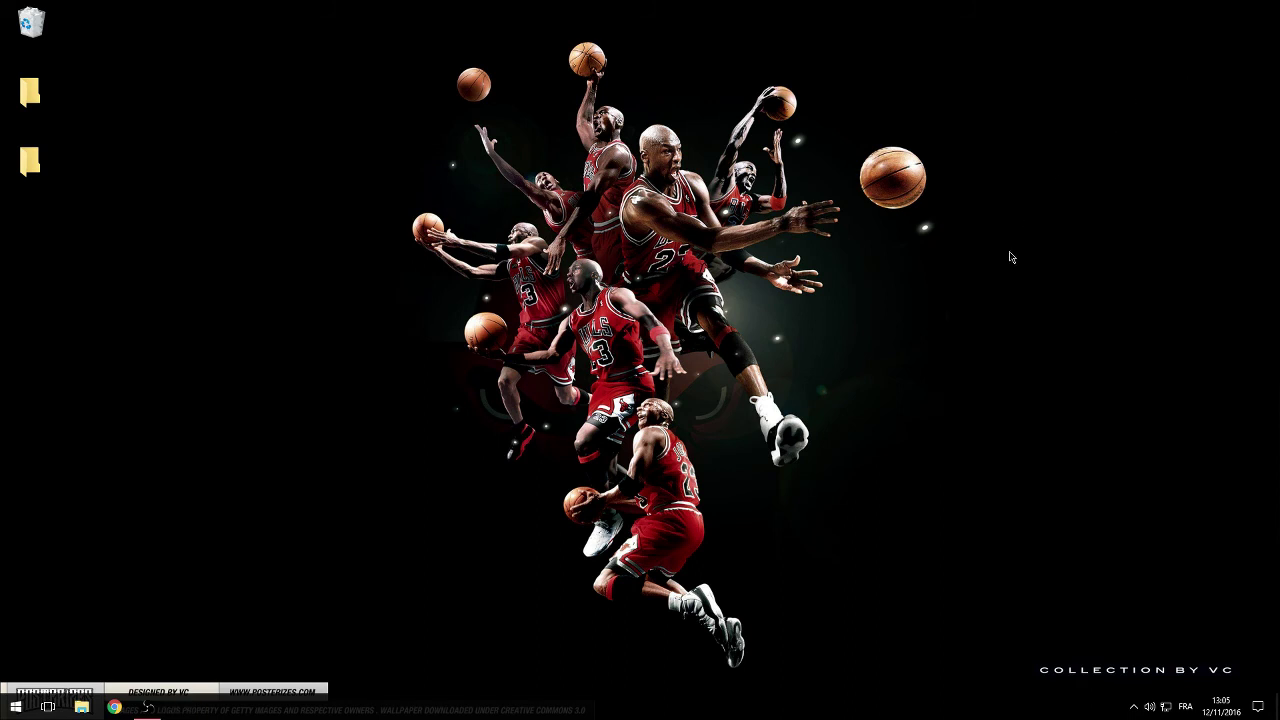